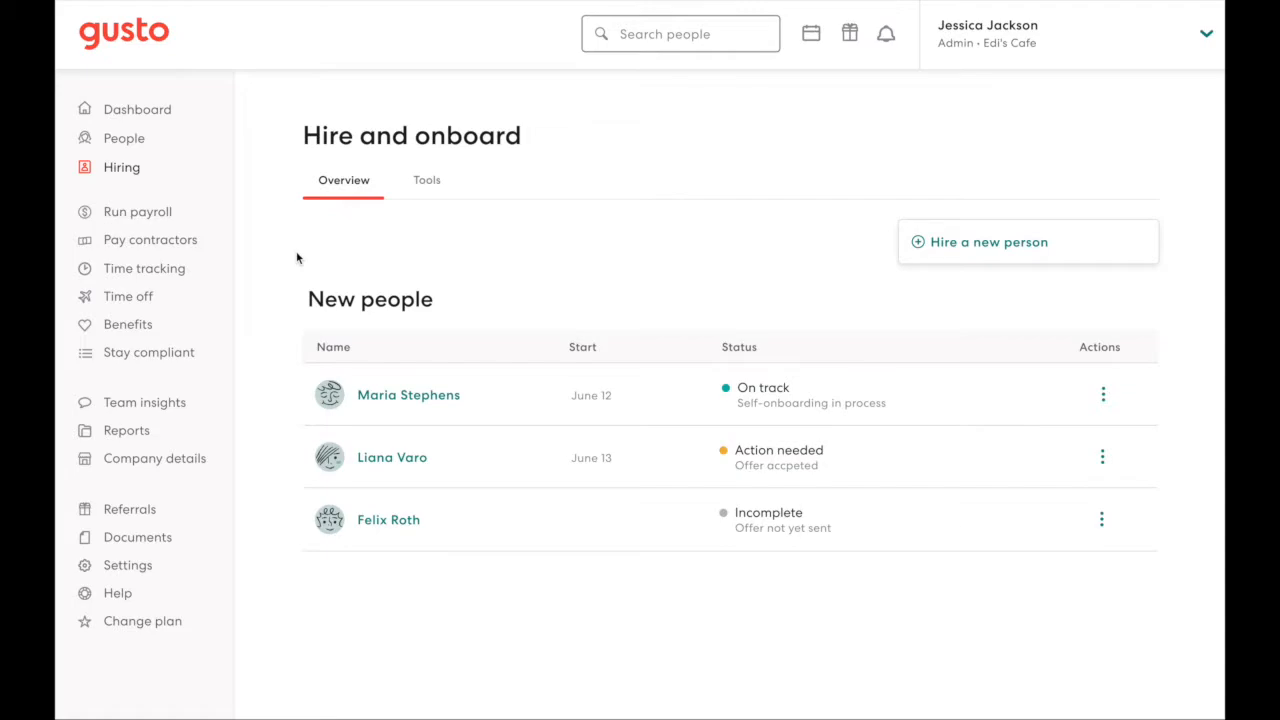
Step: Browse the hiring tools on the Tools page, then return to the hiring overview
left_click(427, 182)
scroll(426, 195, "down", 1)
scroll(426, 195, "down", 3)
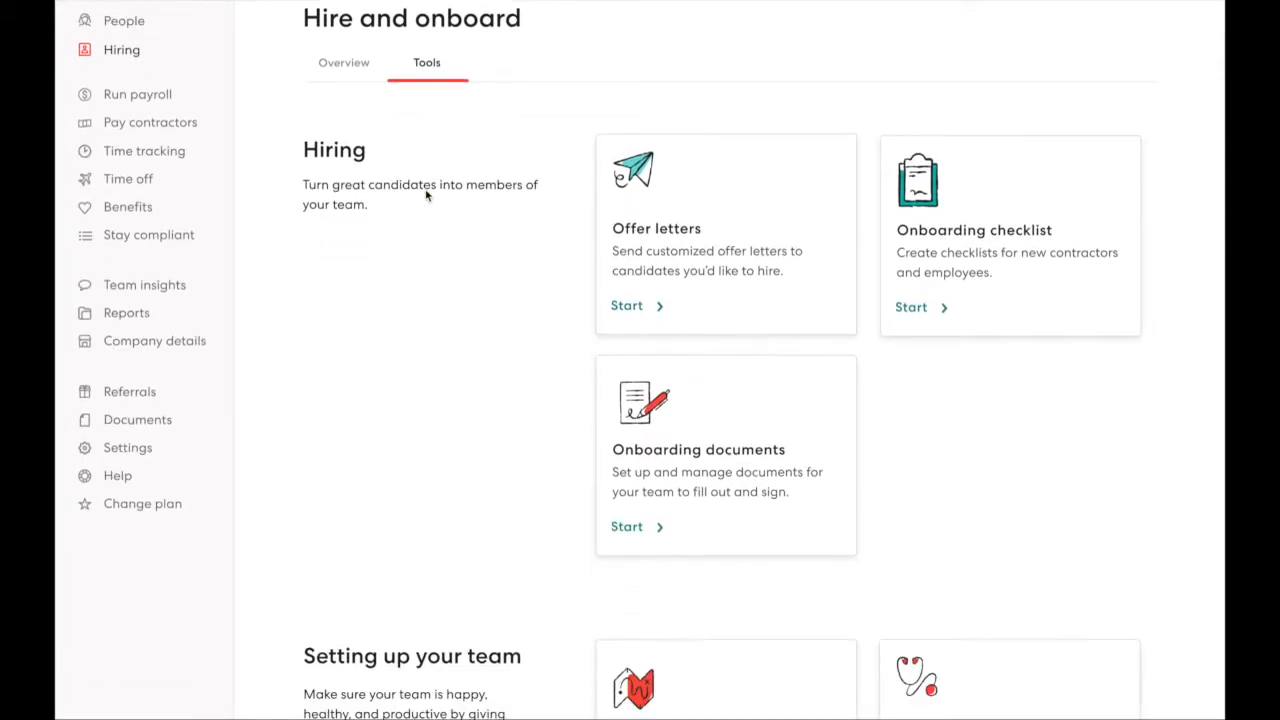
scroll(426, 195, "down", 1)
scroll(426, 195, "down", 1)
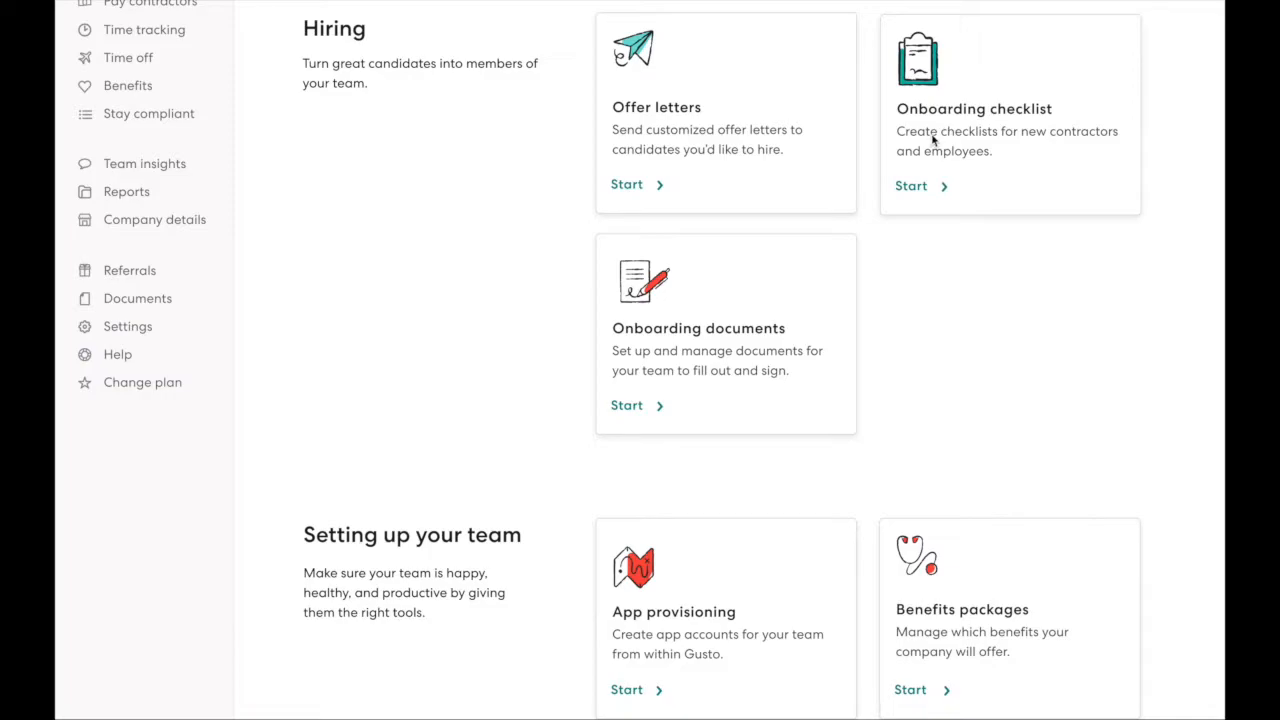
scroll(932, 140, "up", 1)
scroll(932, 139, "up", 3)
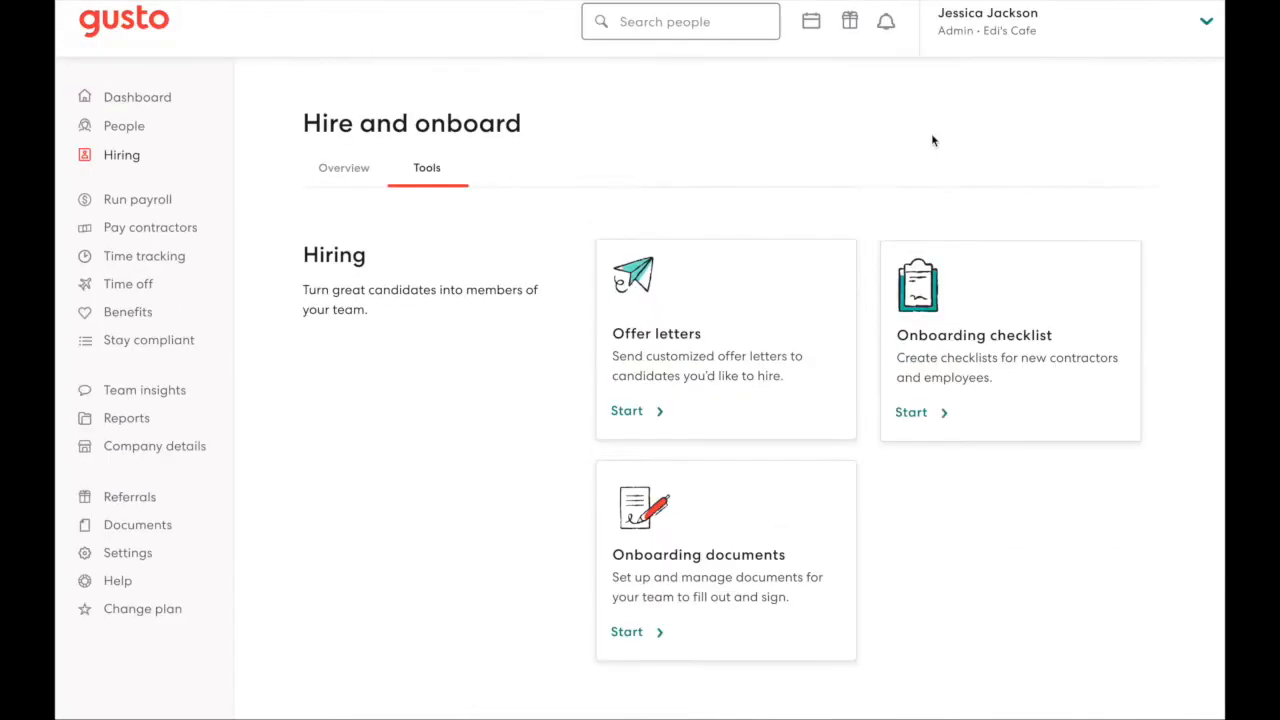
left_click(364, 188)
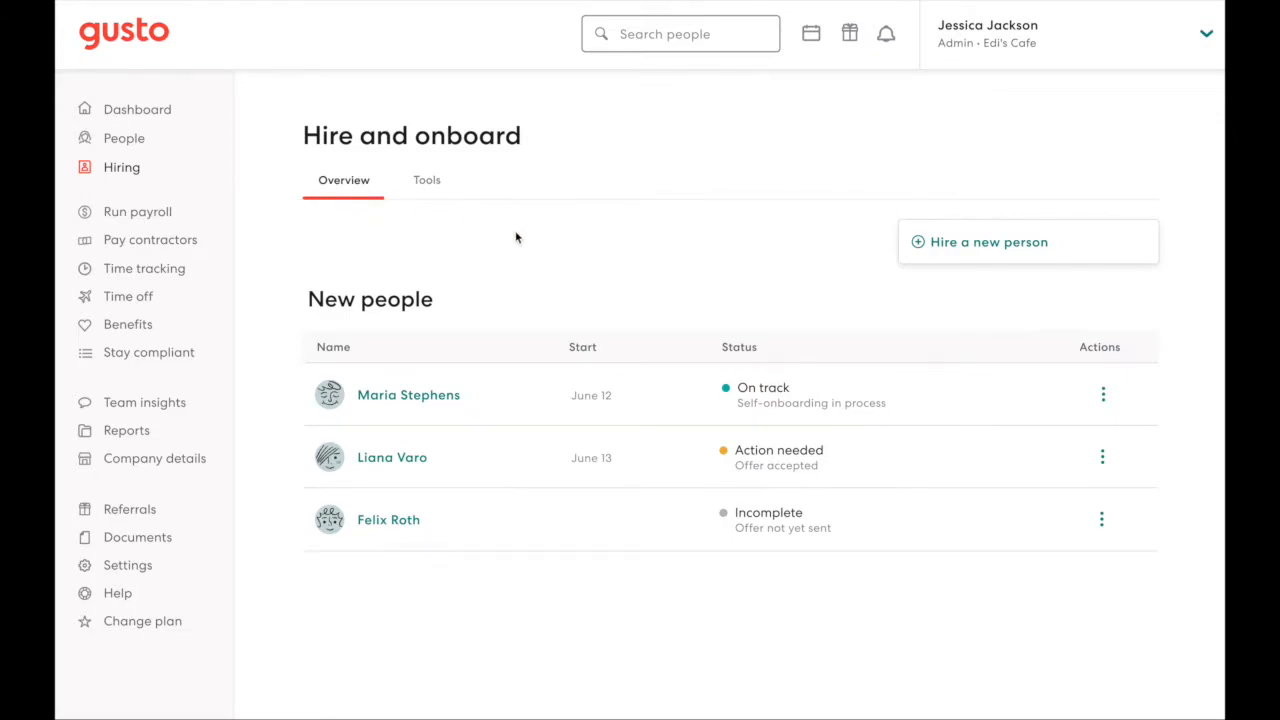
Step: Start hiring a new person as an Employee, choosing to send an offer letter
left_click(927, 249)
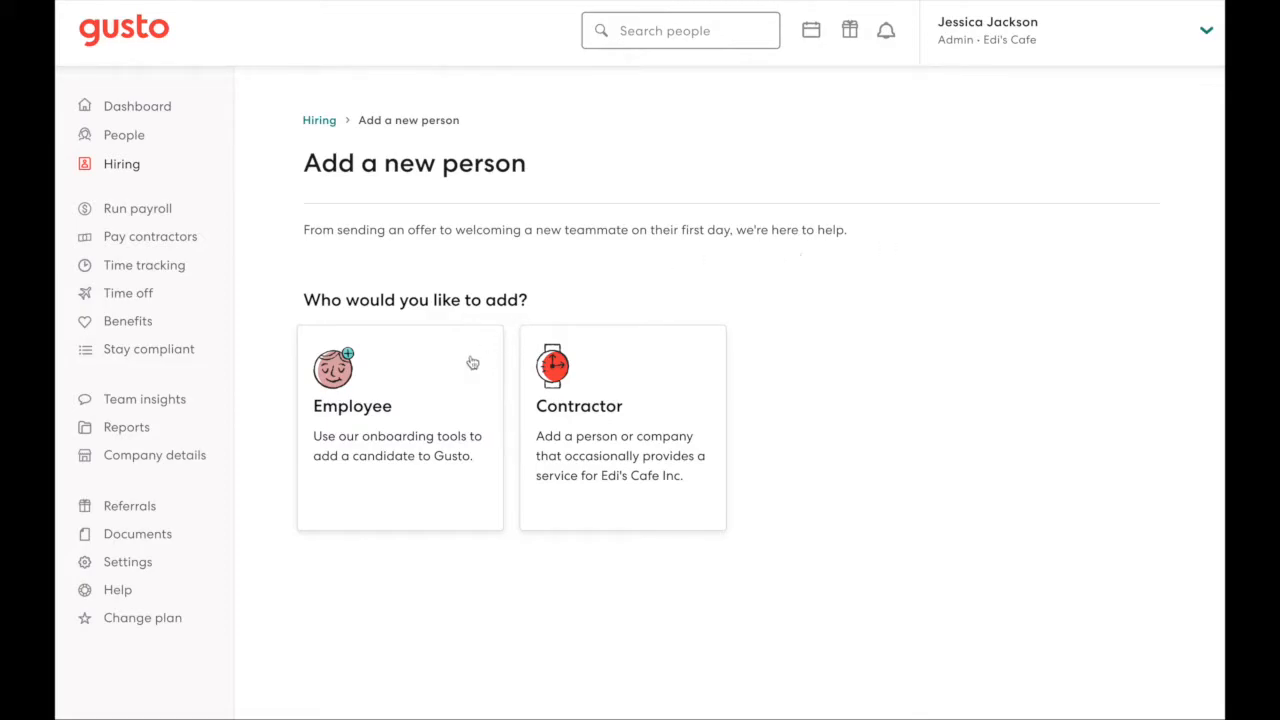
left_click(425, 398)
scroll(424, 398, "down", 1)
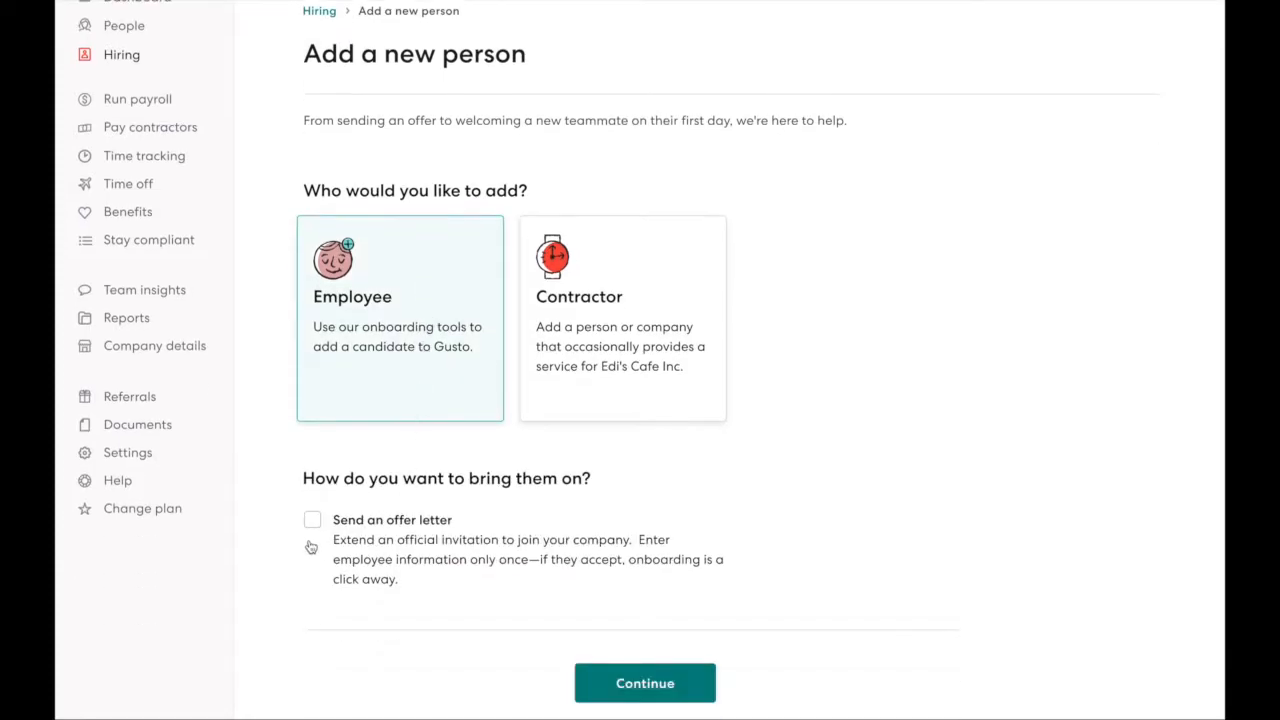
left_click(311, 520)
scroll(457, 531, "down", 2)
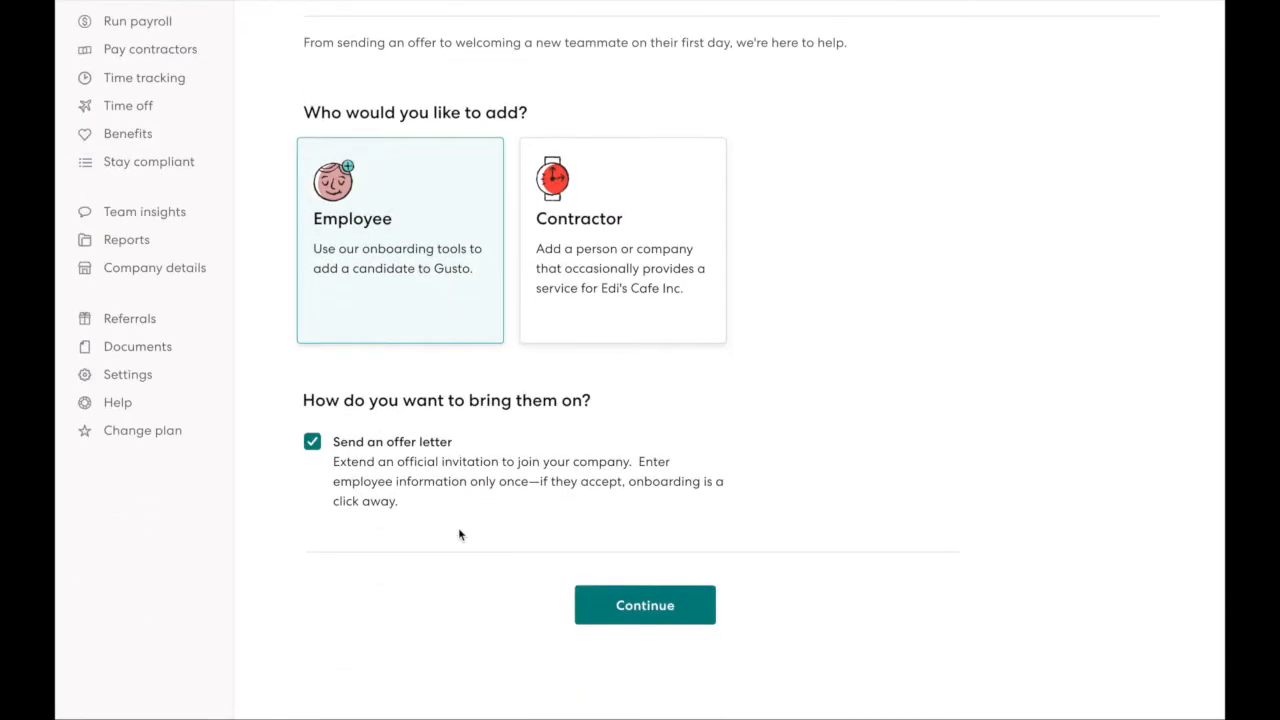
left_click(672, 520)
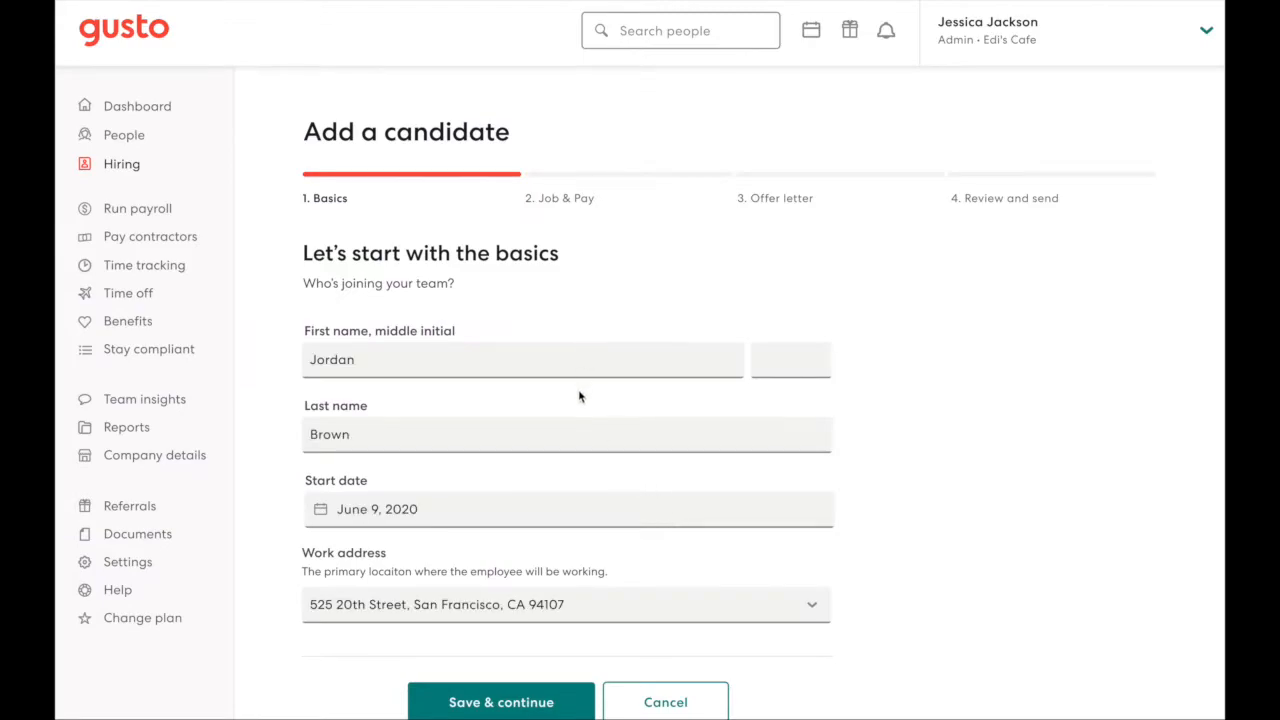
Step: Submit the candidate's basics and the job and pay details with the Offer Letter Template and Software Engineer role
scroll(578, 397, "down", 1)
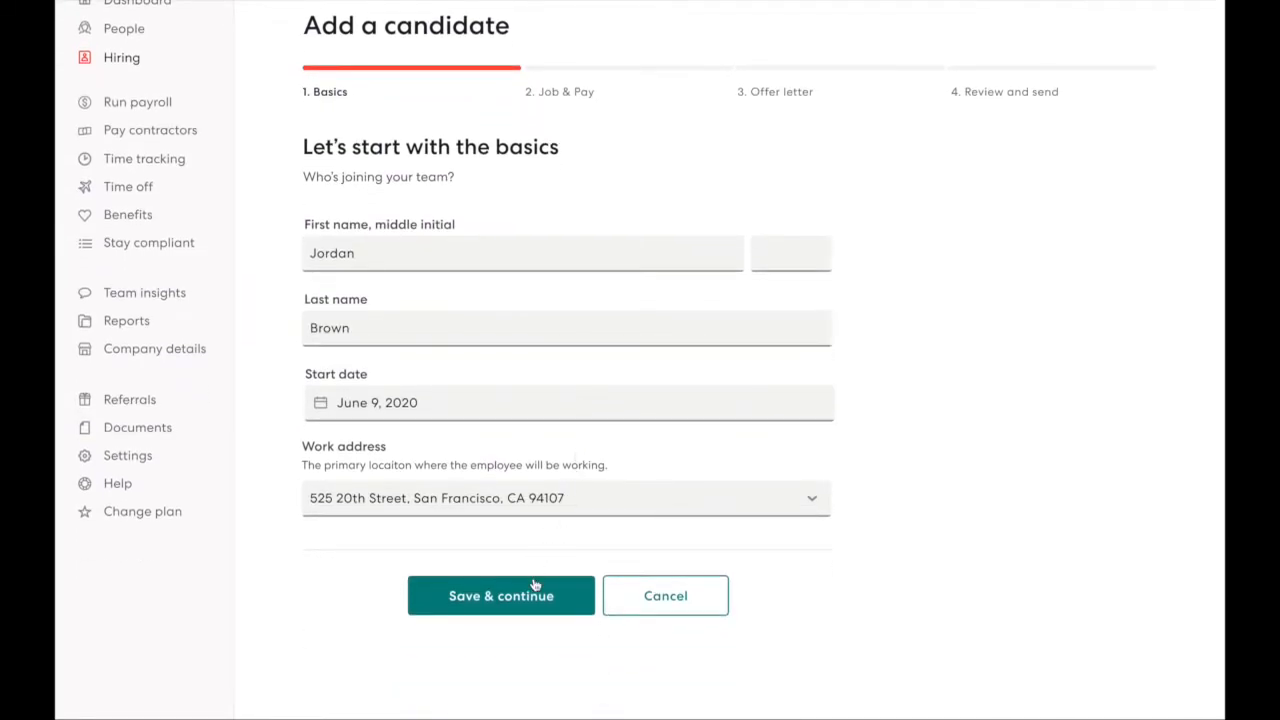
left_click(535, 585)
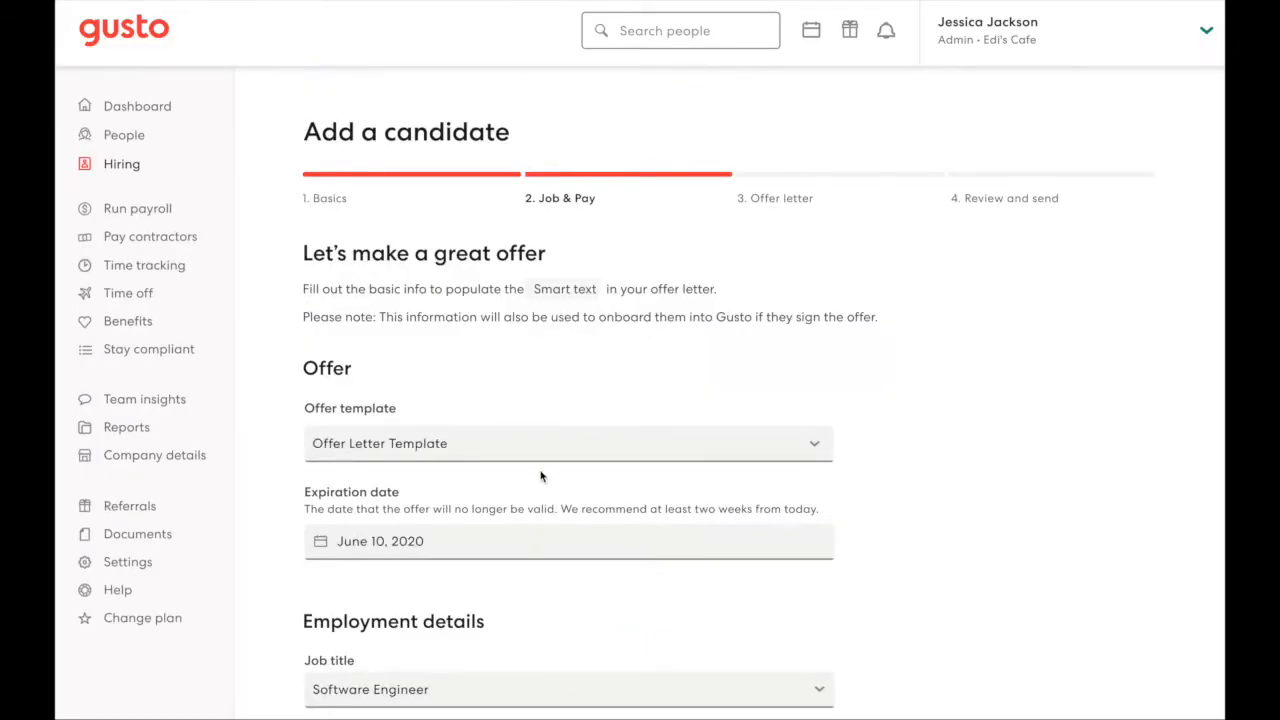
scroll(541, 475, "down", 2)
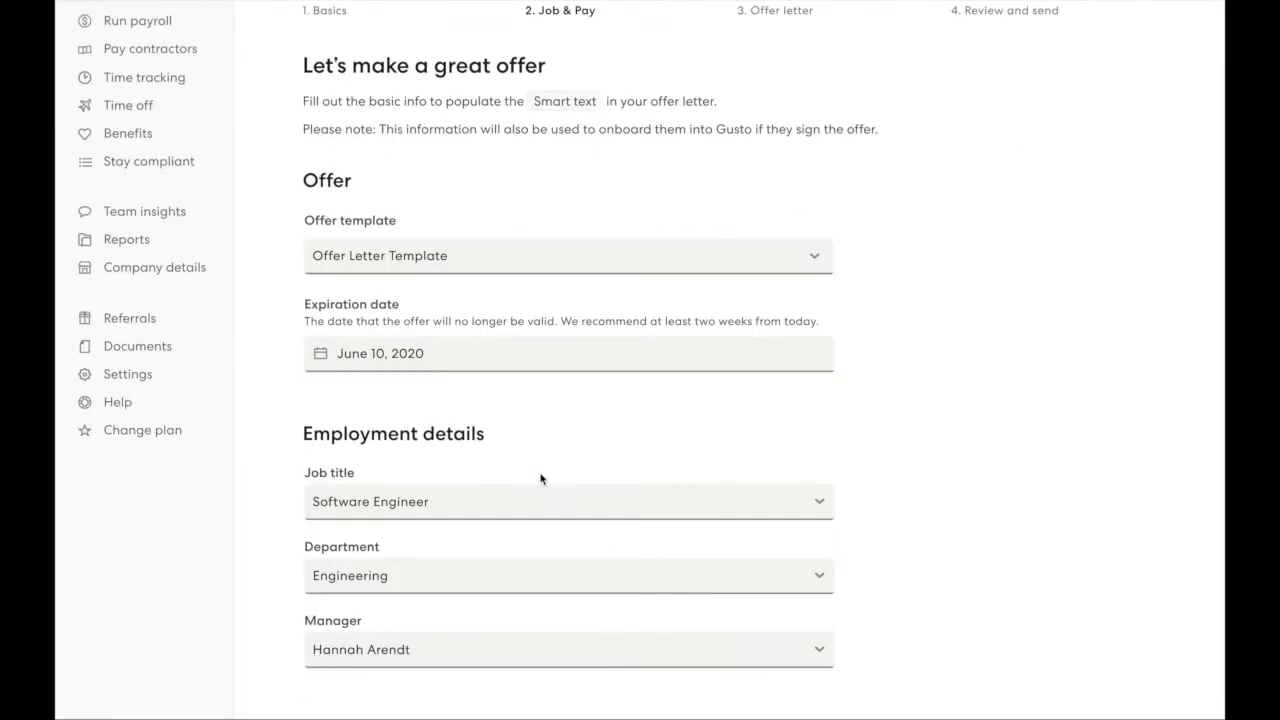
scroll(541, 479, "down", 2)
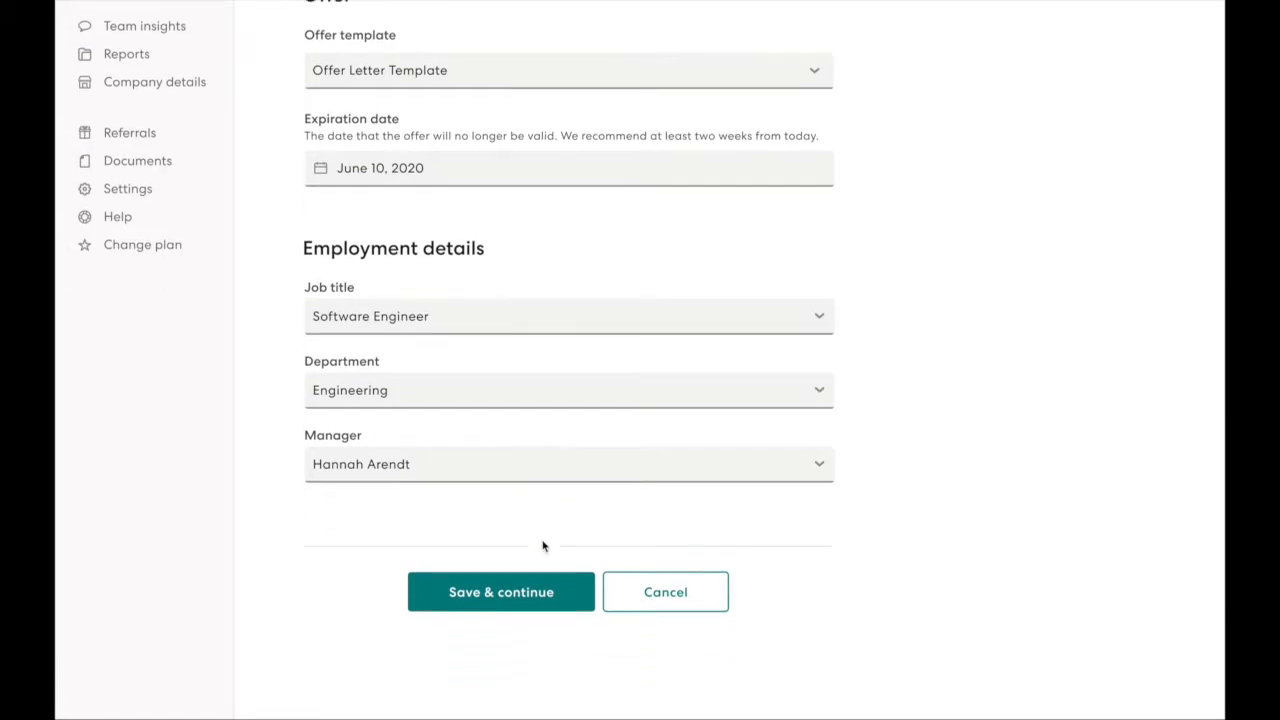
left_click(543, 579)
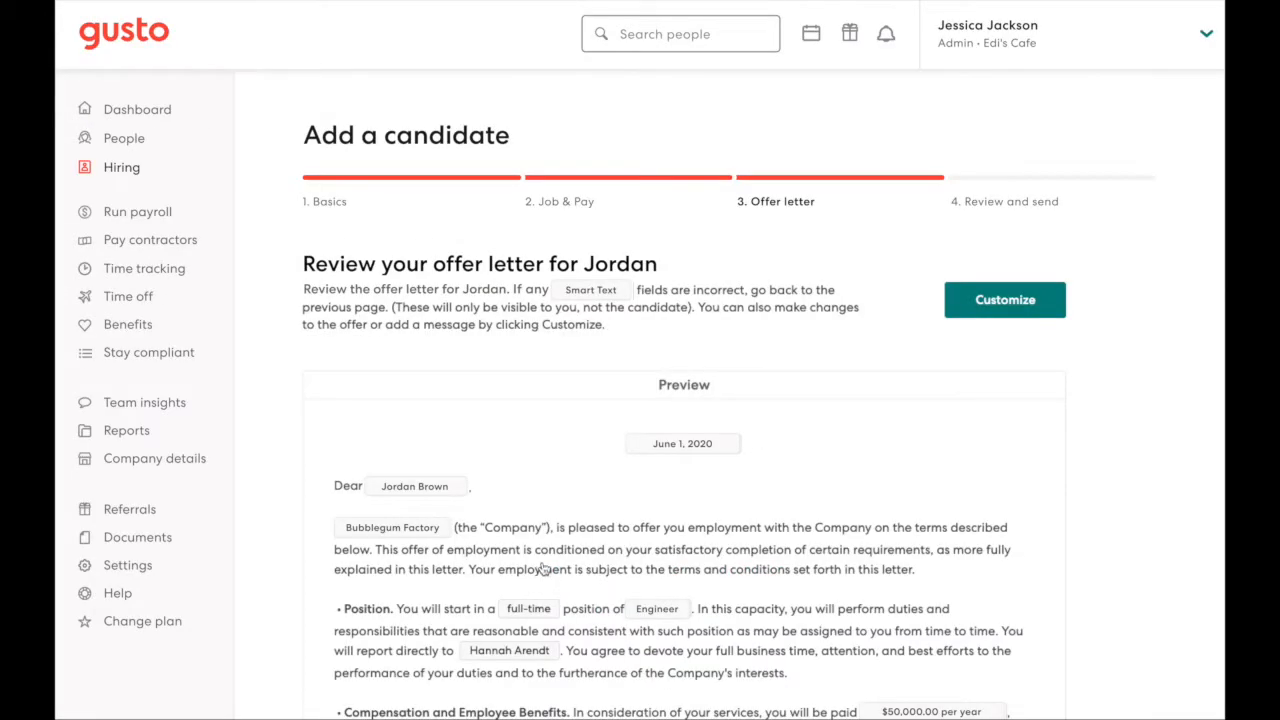
Step: Review the offer letter preview and send the offer with the default note to the candidate
scroll(541, 569, "down", 1)
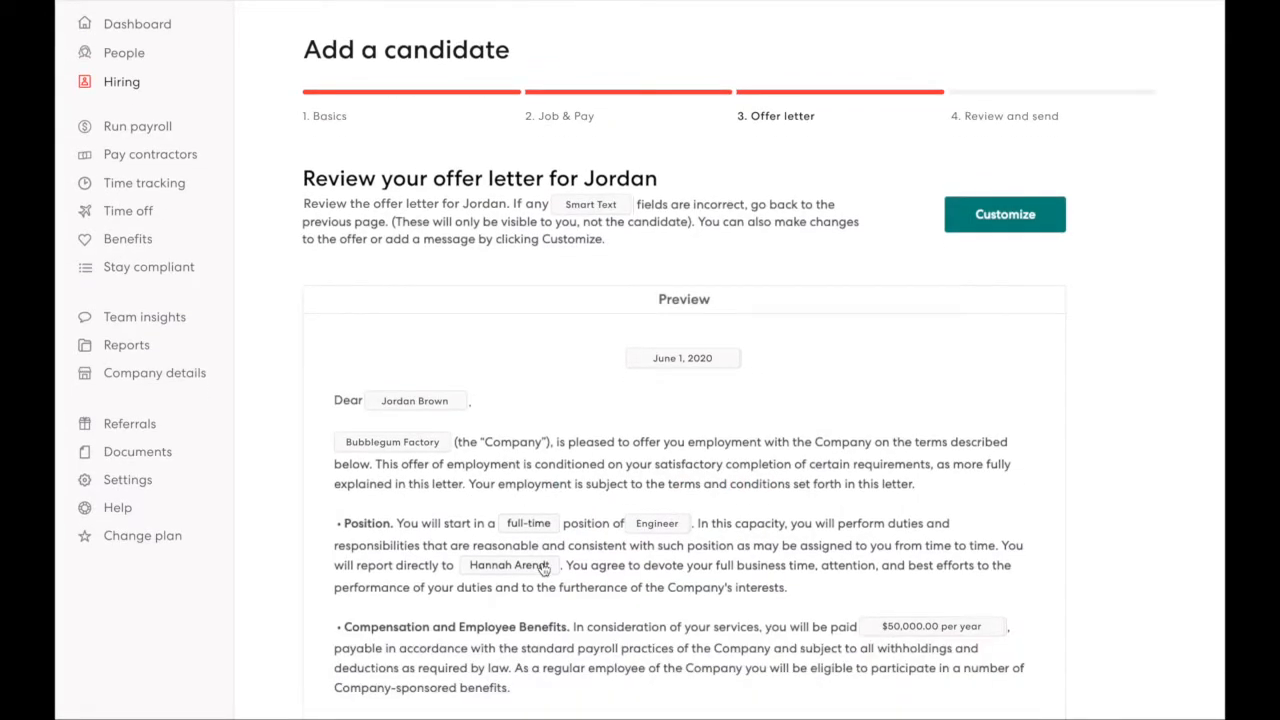
scroll(543, 567, "down", 3)
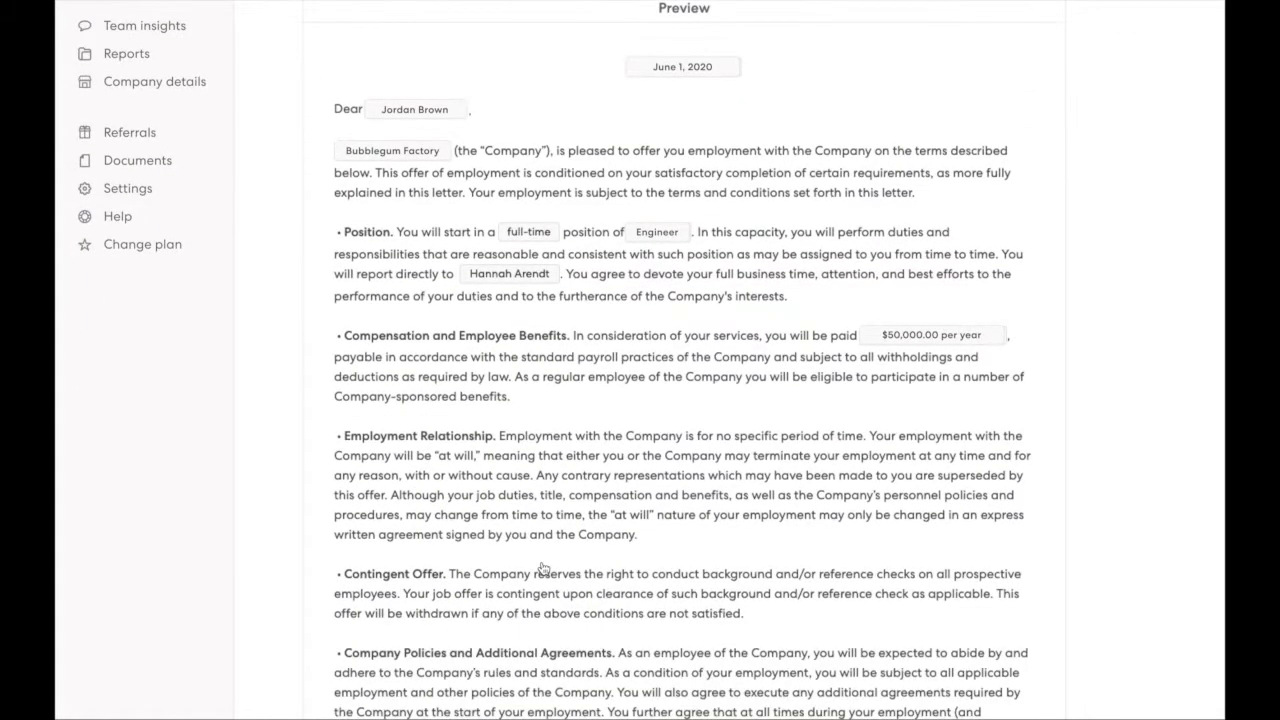
scroll(541, 569, "down", 8)
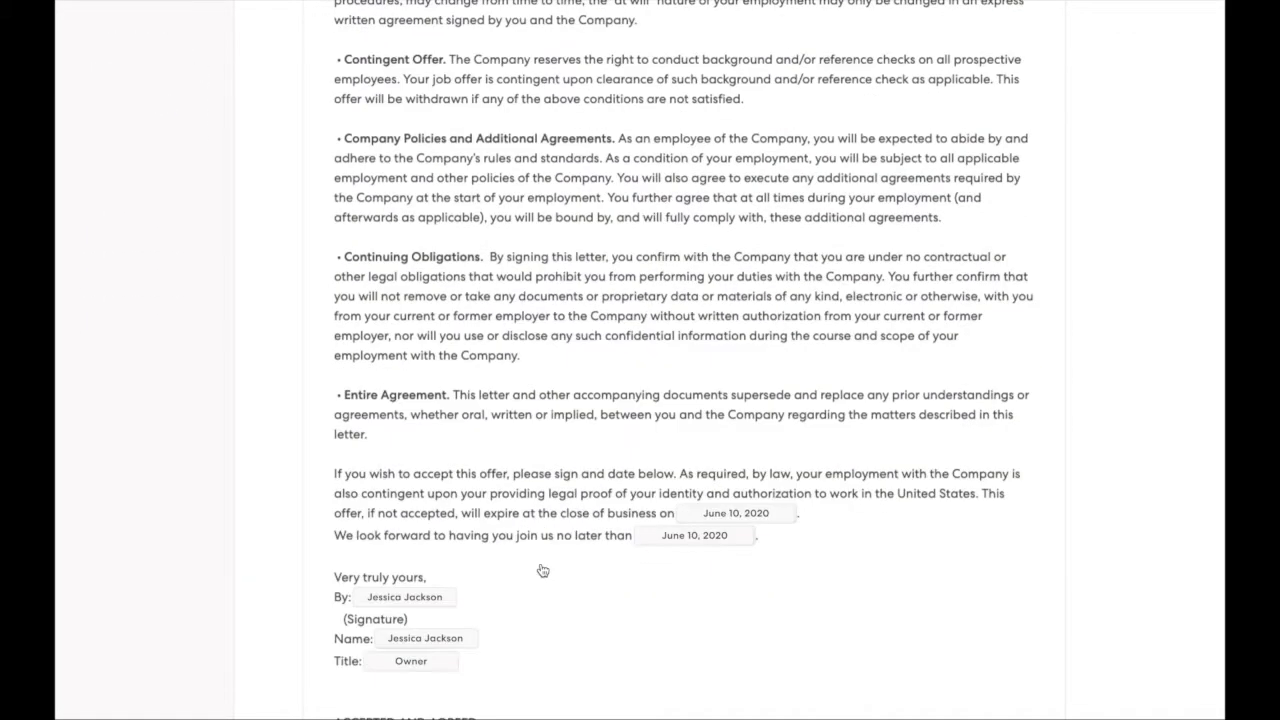
scroll(541, 569, "down", 3)
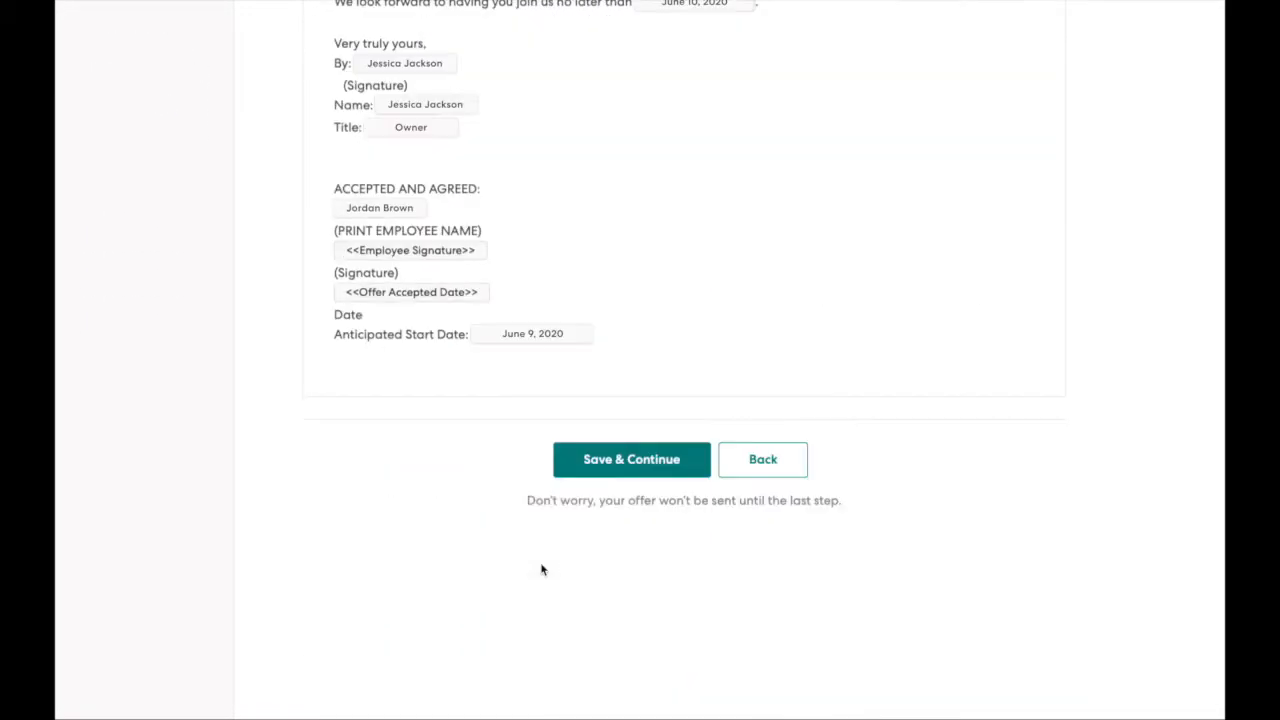
left_click(582, 474)
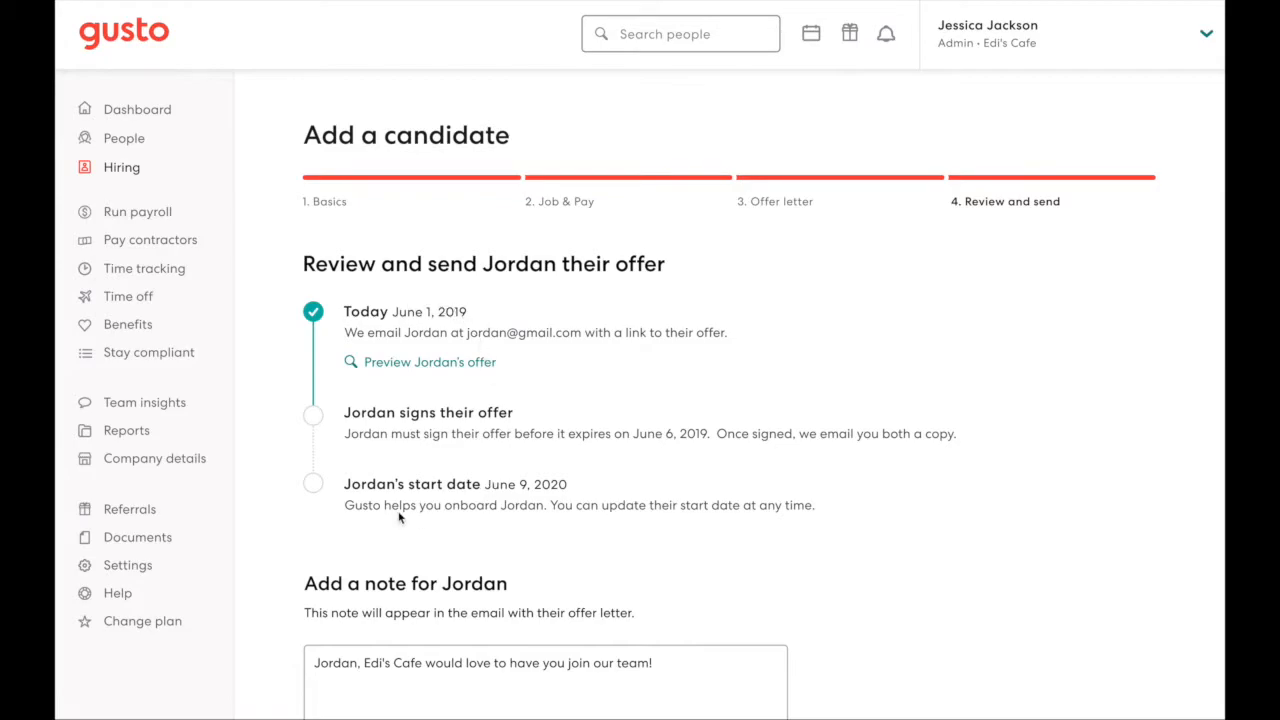
scroll(475, 527, "down", 3)
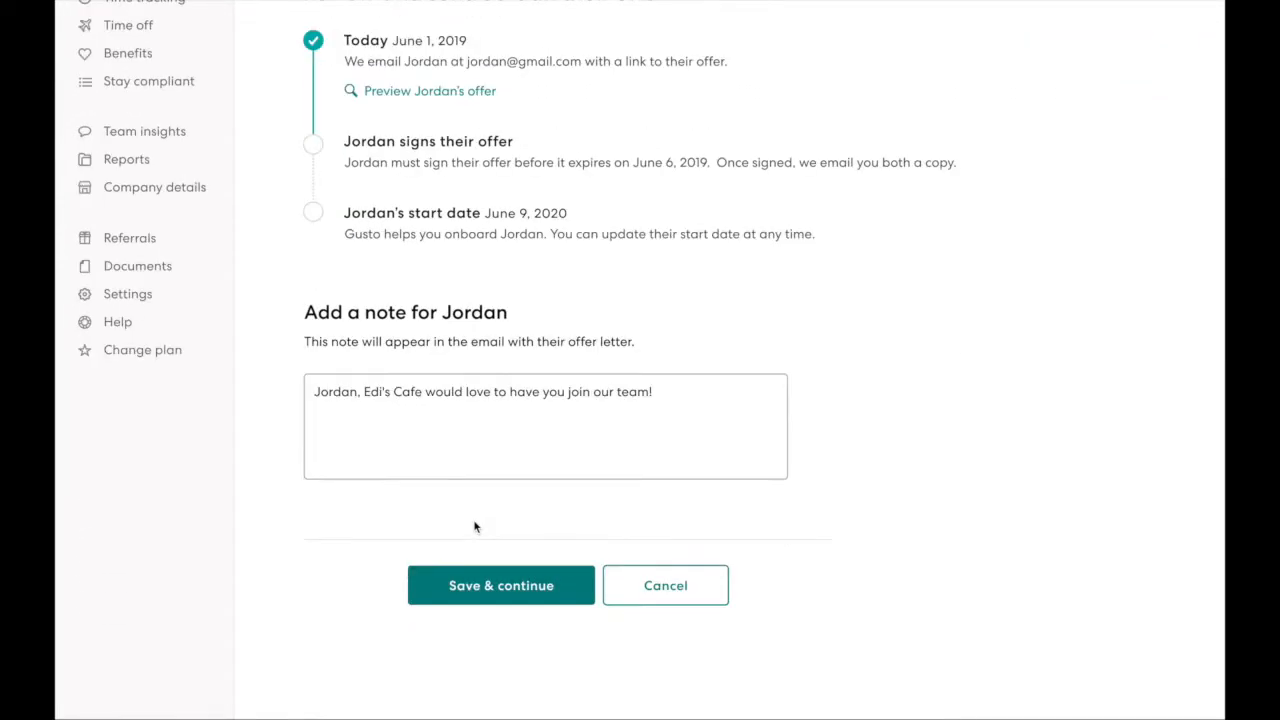
left_click(478, 577)
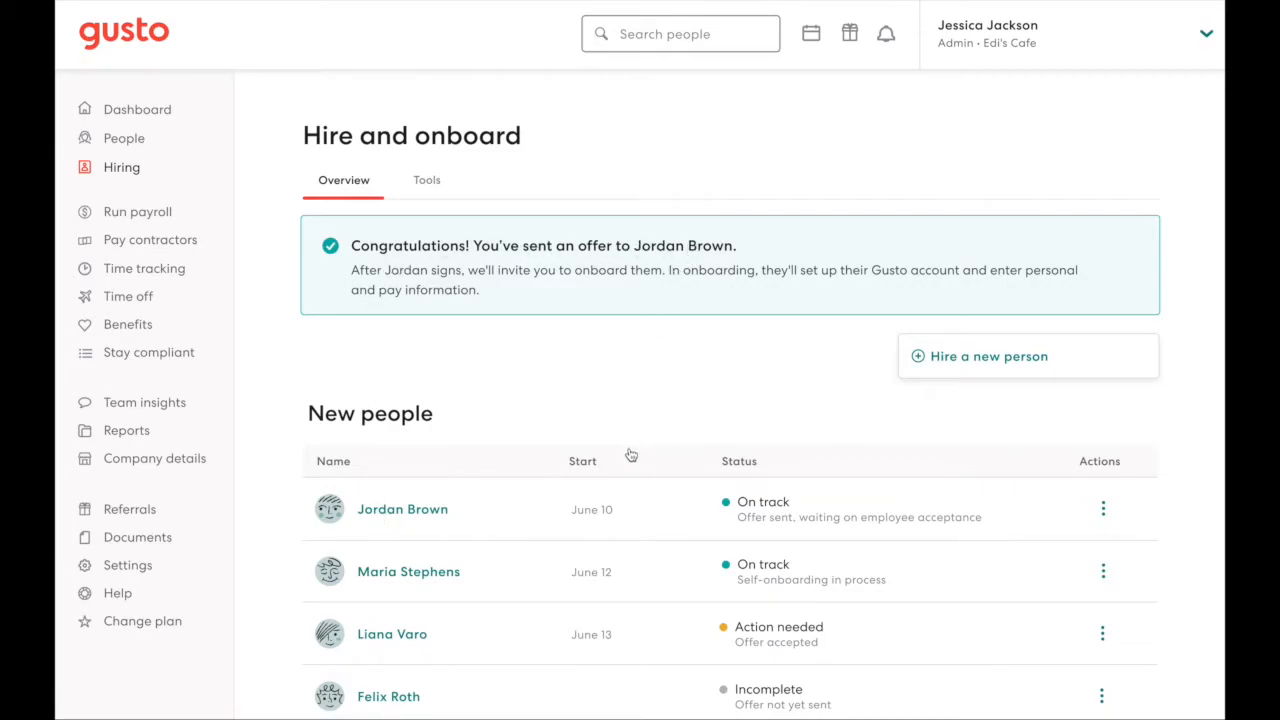
Step: Open the candidate's onboarding from the offer acceptance email
scroll(630, 457, "down", 2)
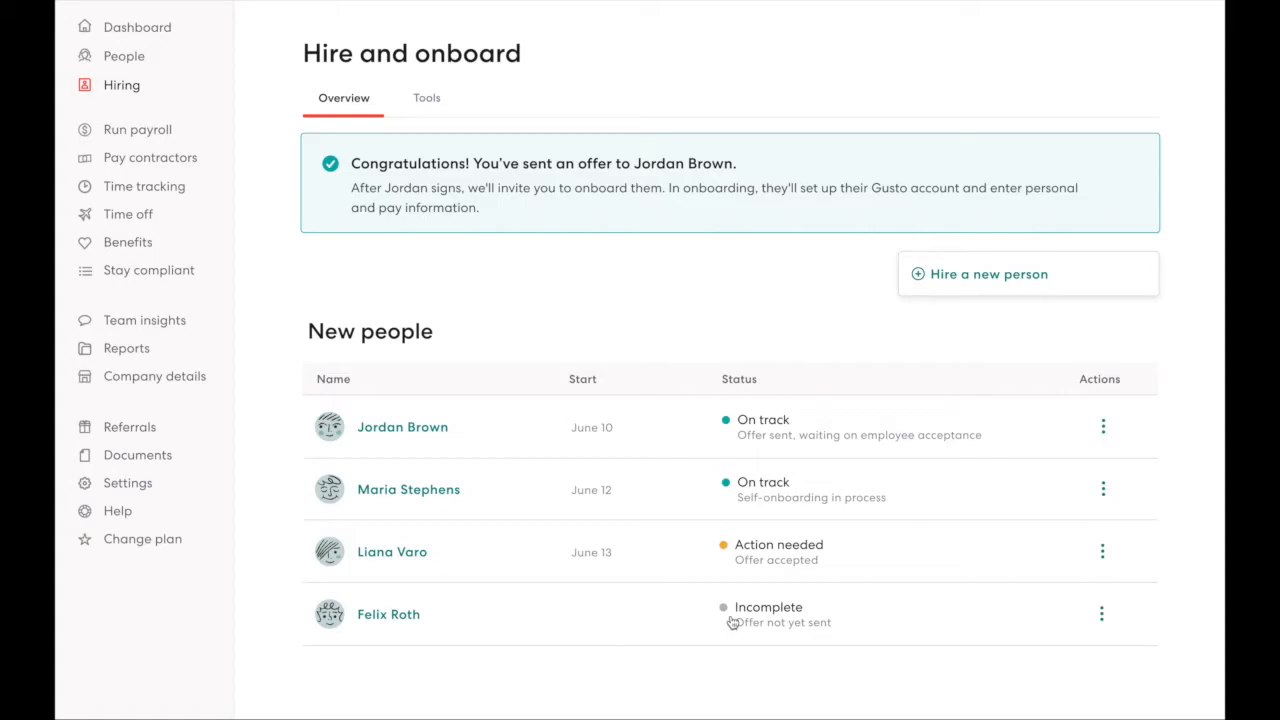
scroll(731, 622, "up", 2)
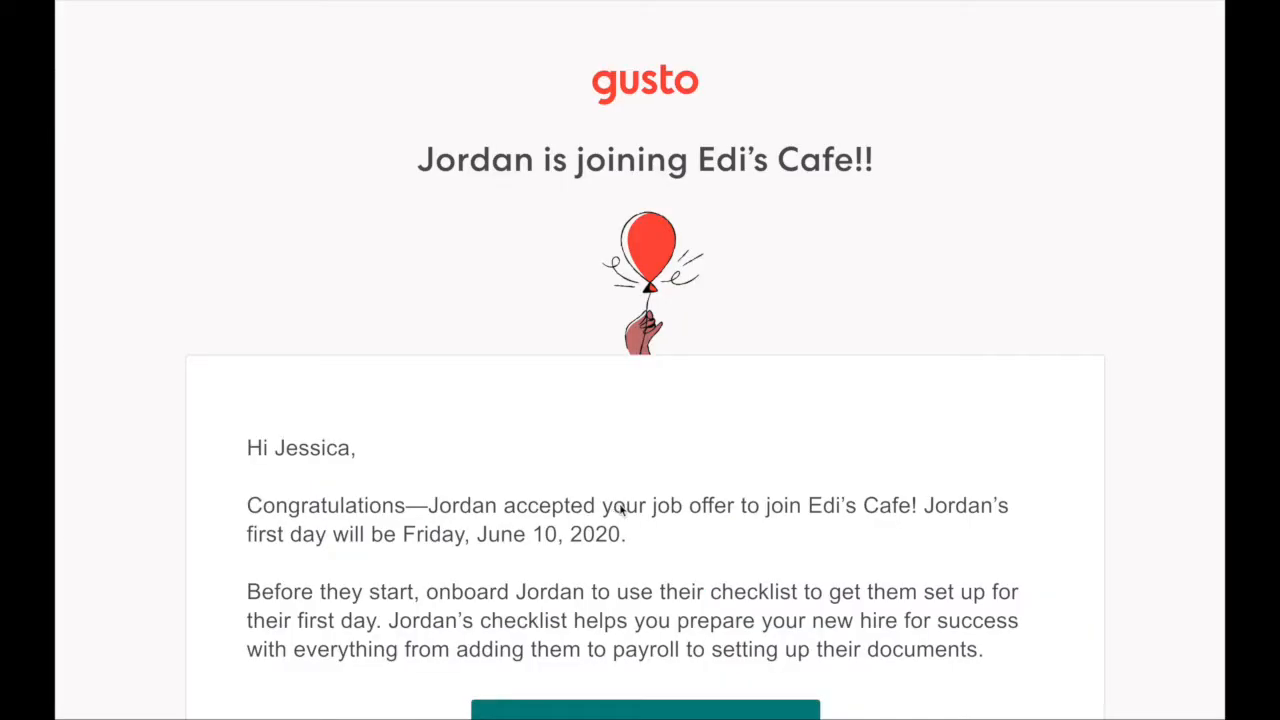
scroll(600, 490, "down", 3)
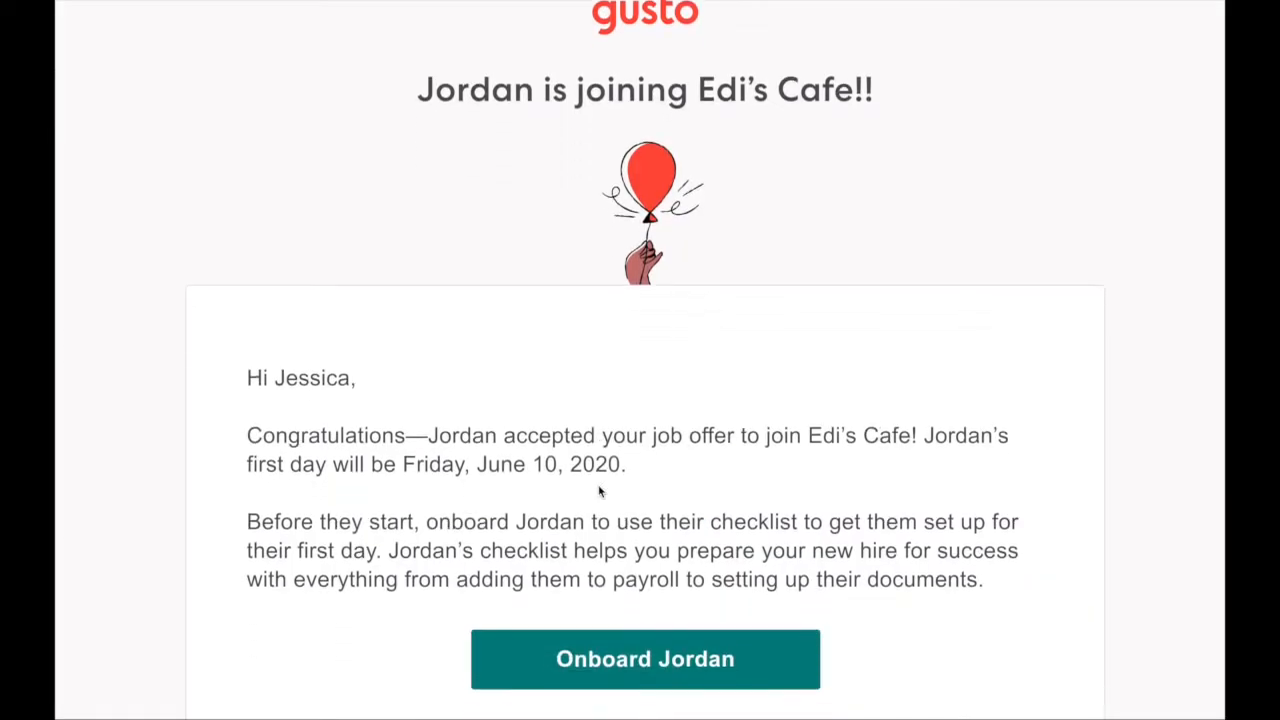
scroll(600, 490, "down", 2)
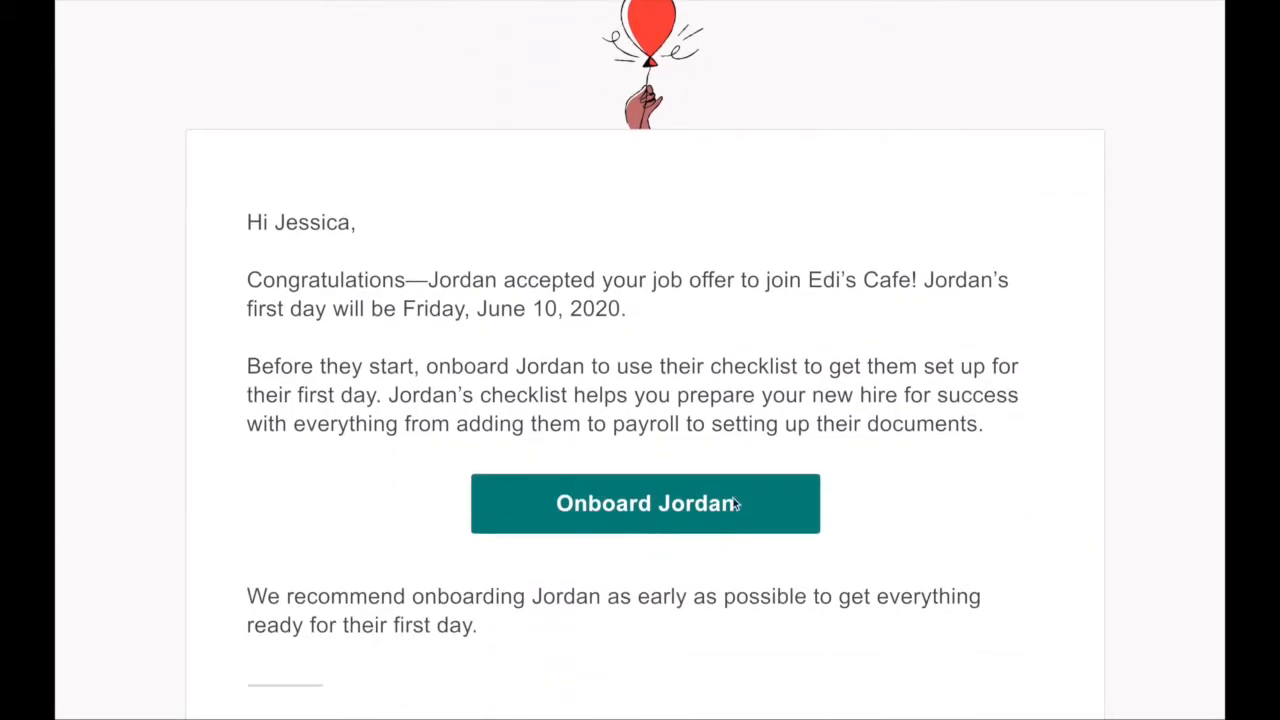
left_click(632, 477)
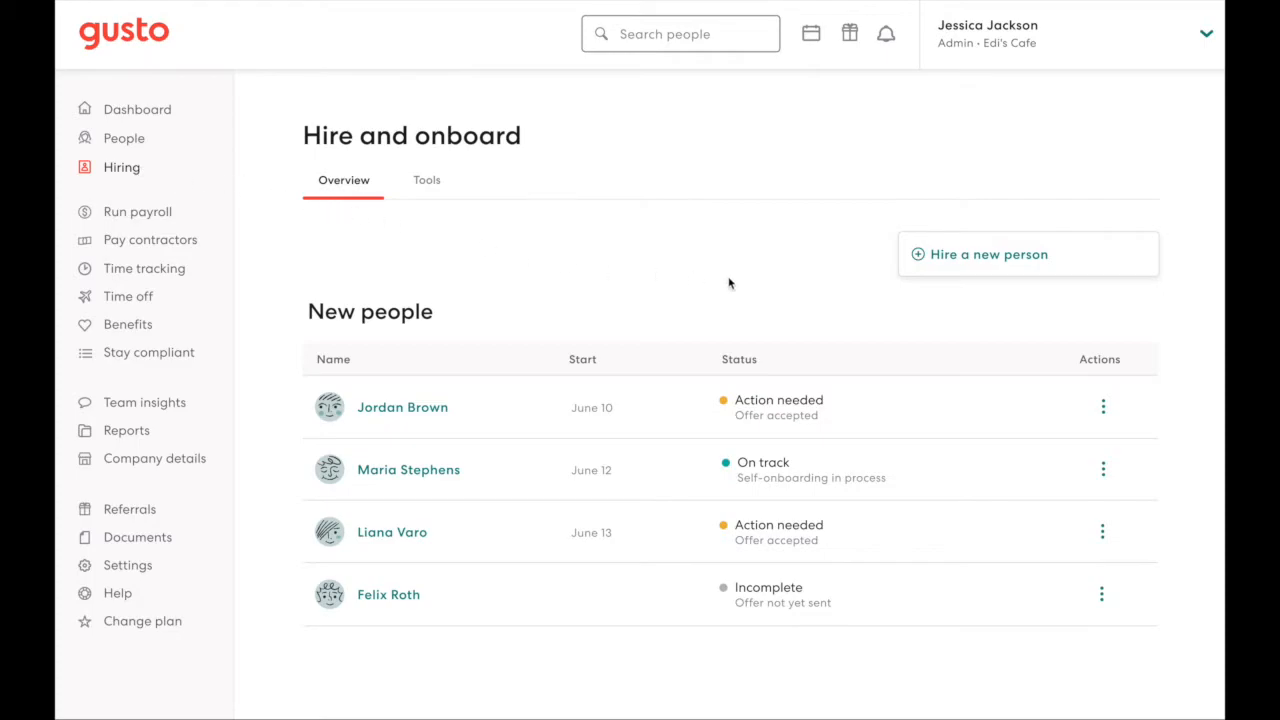
Step: Start onboarding the new hire from their row's actions and confirm it
left_click(1103, 410)
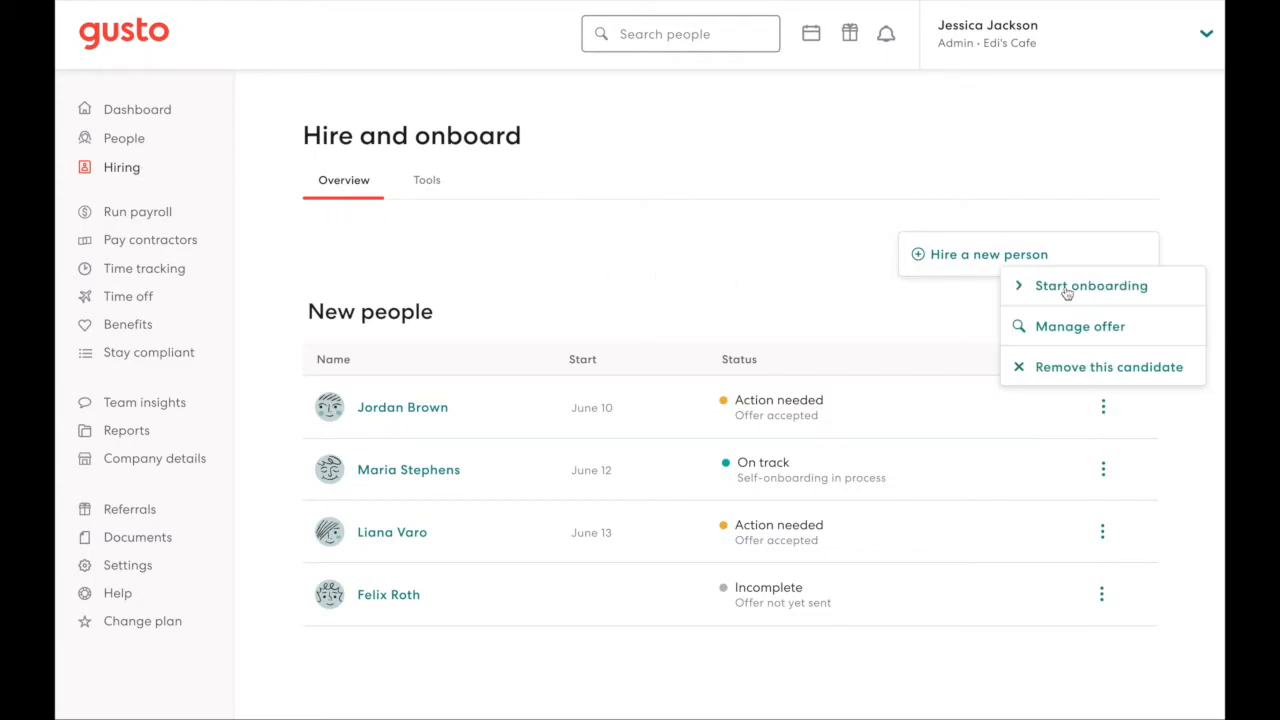
left_click(1067, 288)
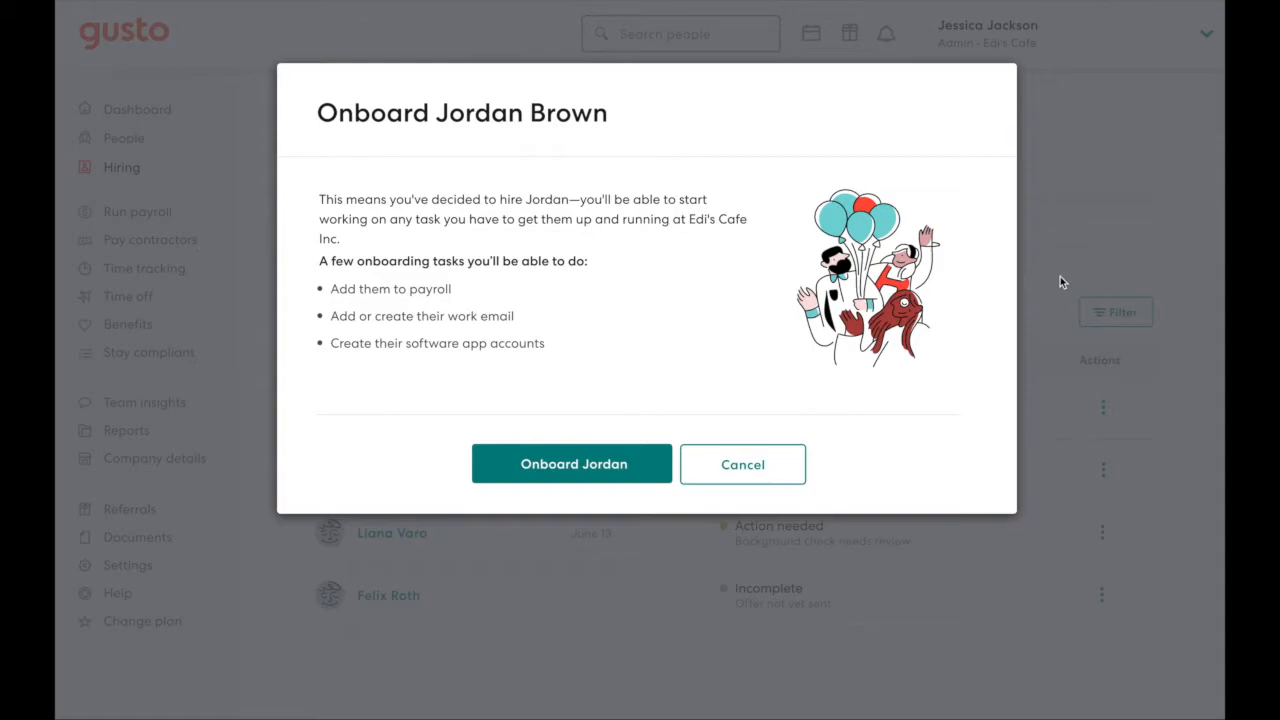
left_click(592, 462)
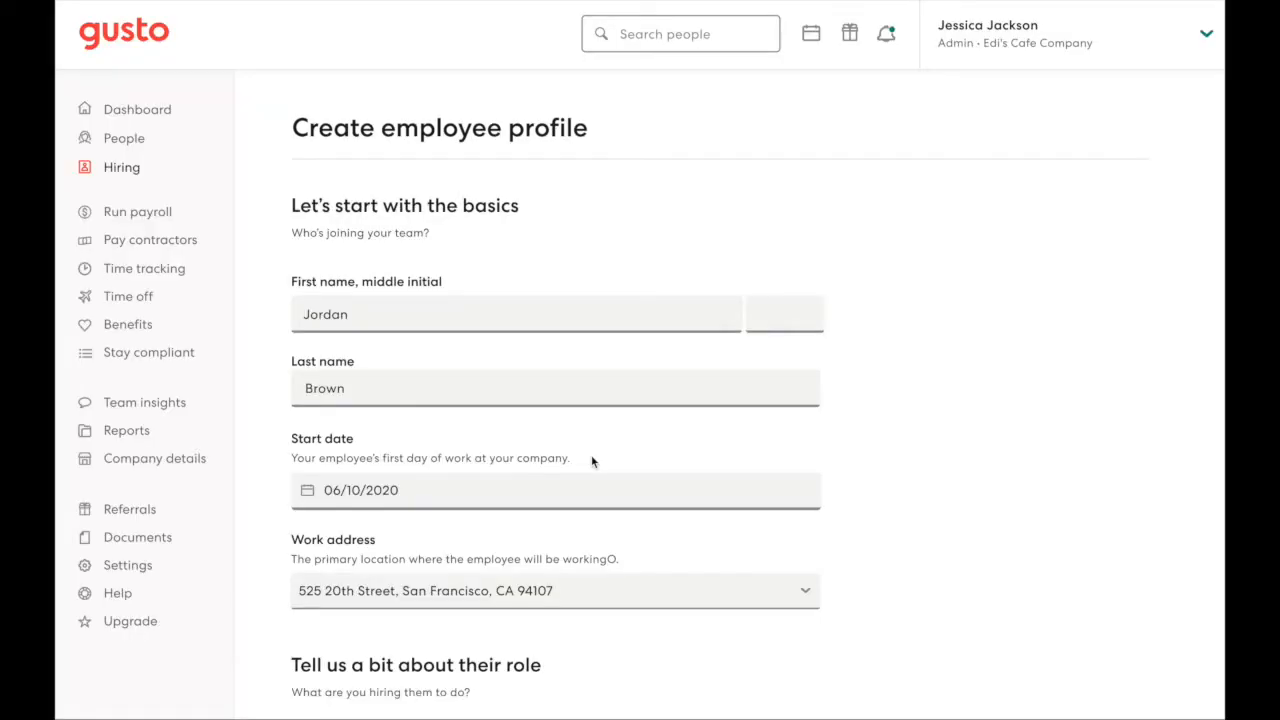
Step: Review the prefilled employee profile details and save the profile
scroll(644, 469, "down", 3)
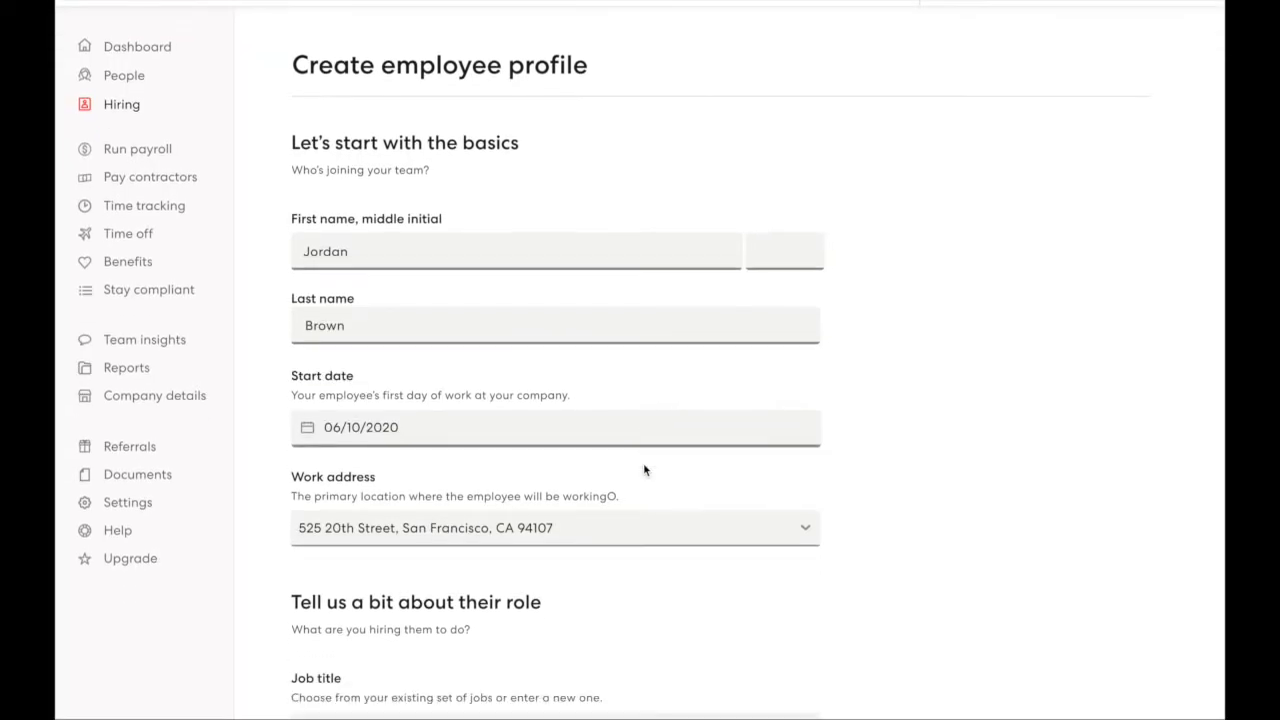
scroll(644, 478, "down", 8)
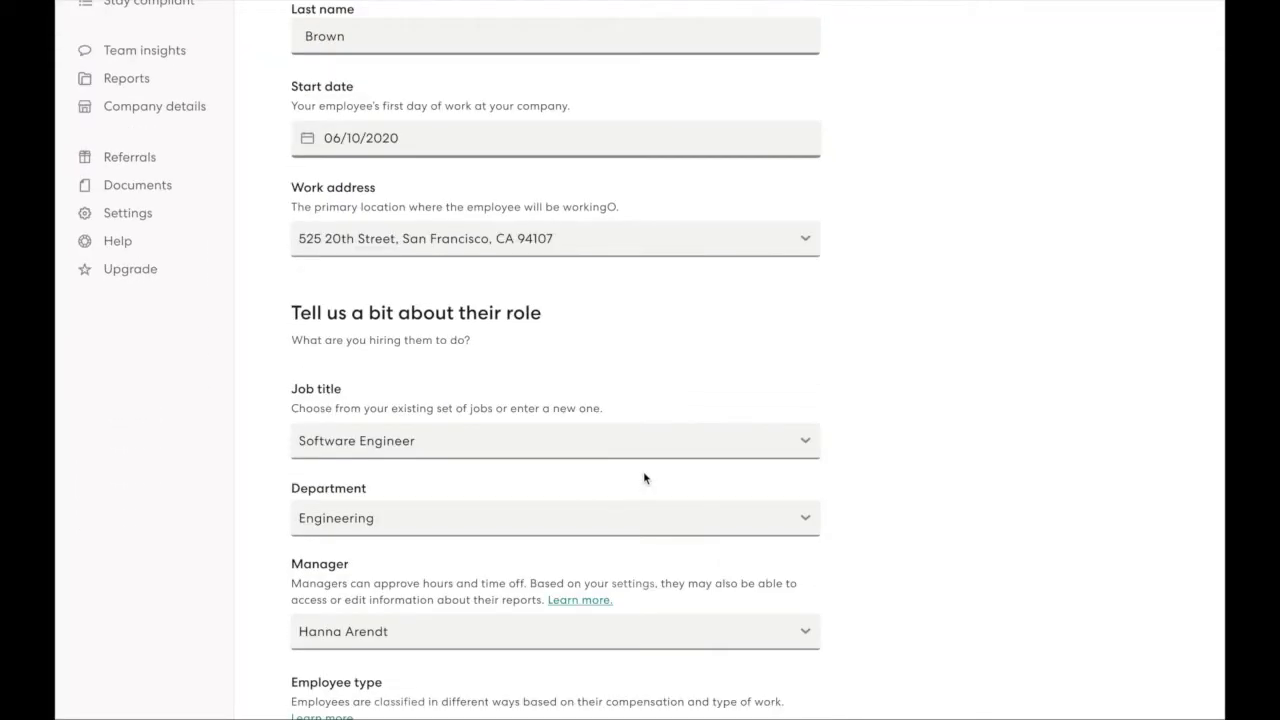
scroll(644, 478, "down", 6)
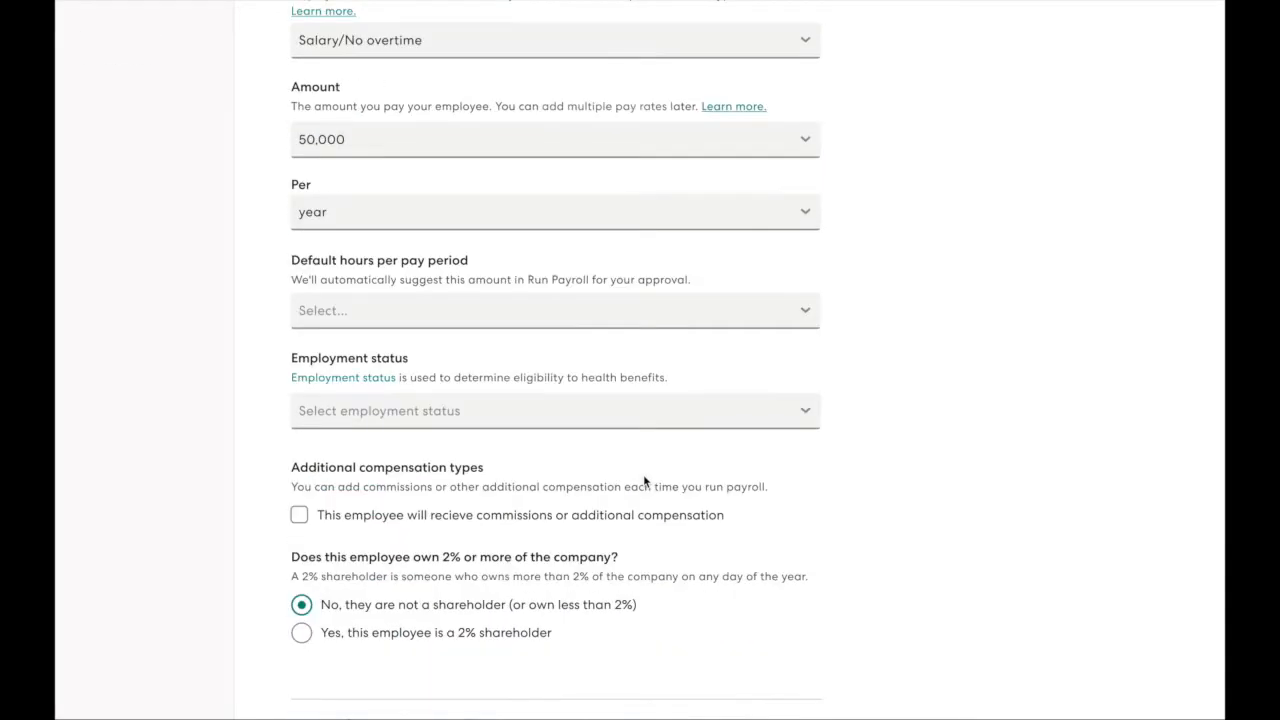
left_click(540, 620)
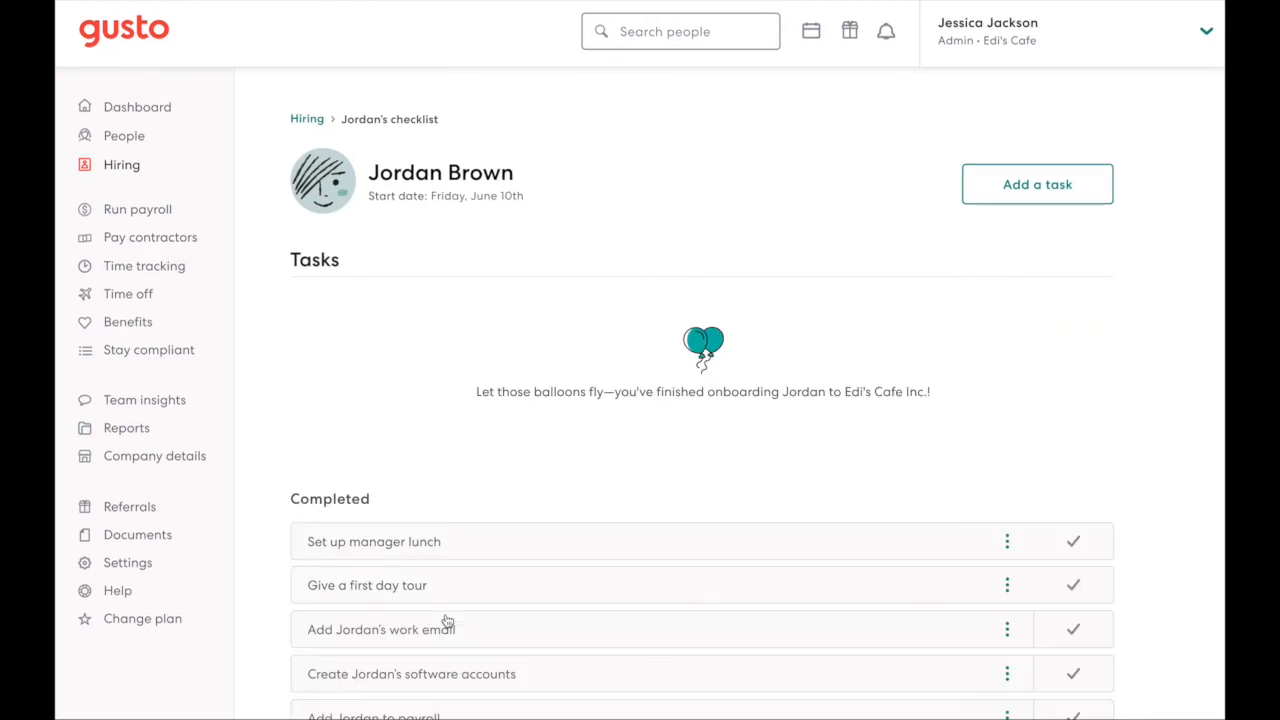
Step: Review the new hire's onboarding checklist and its completed tasks
scroll(447, 620, "down", 1)
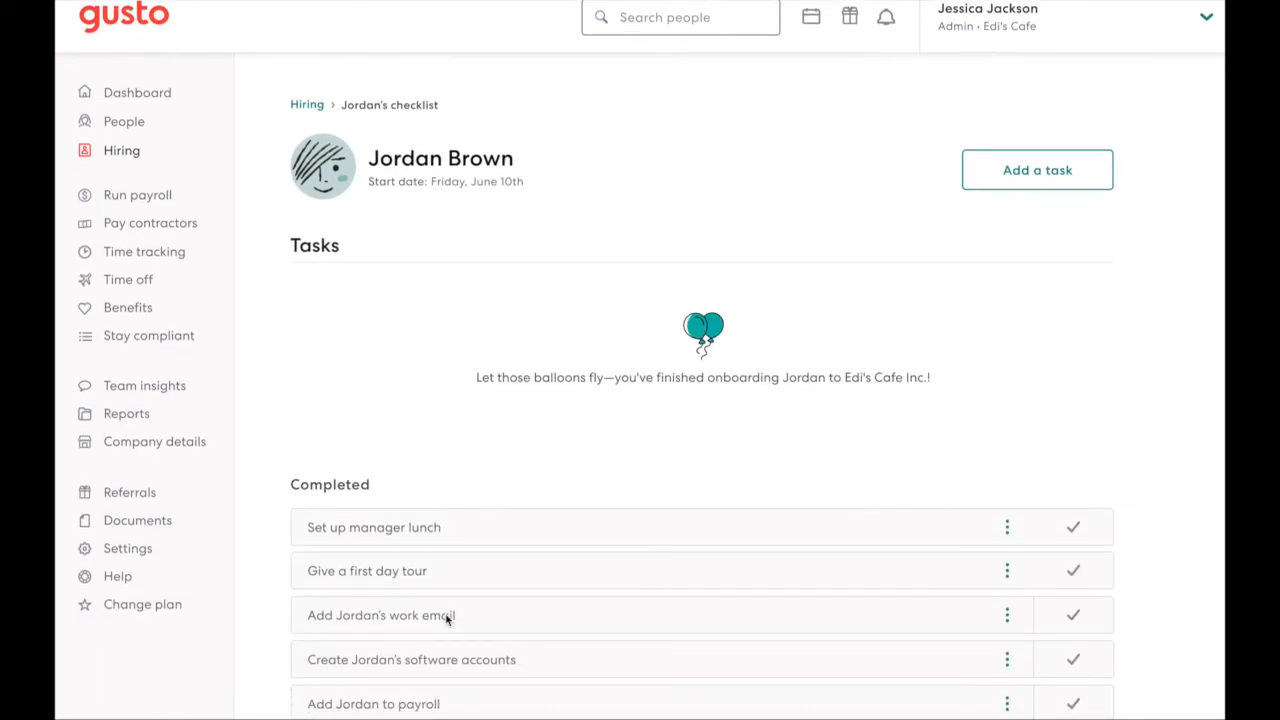
scroll(447, 620, "down", 2)
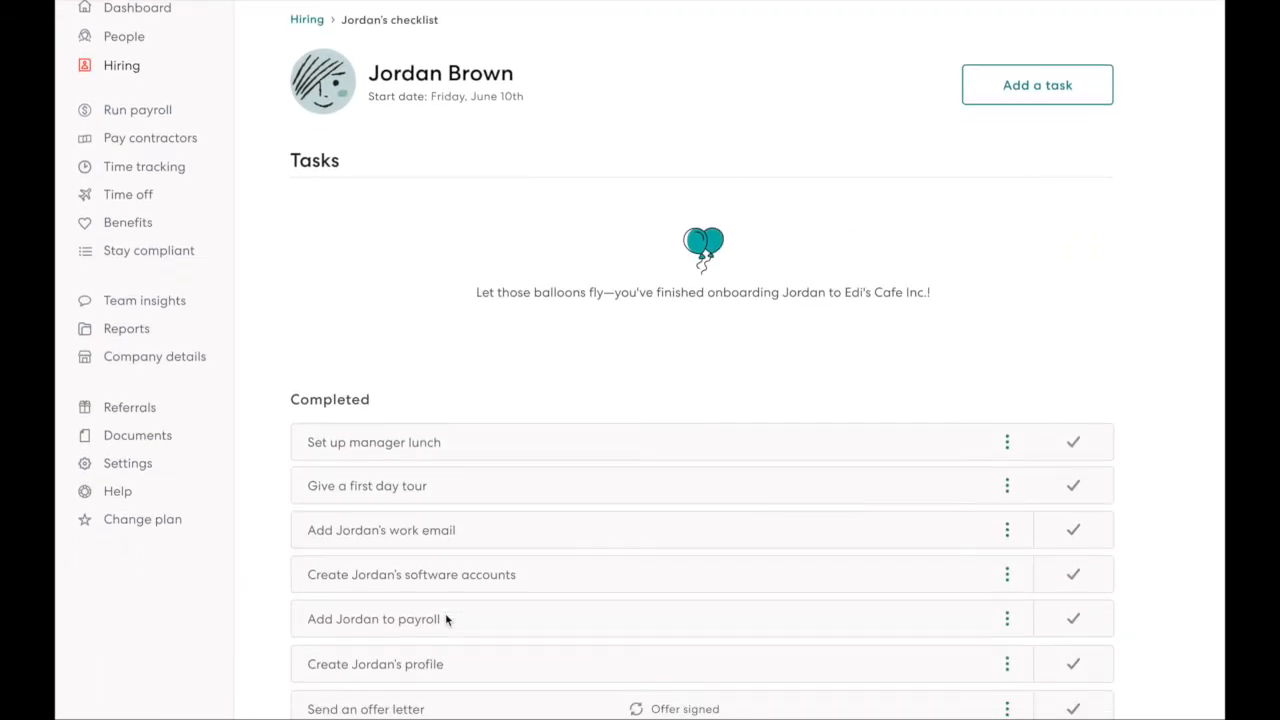
scroll(447, 620, "down", 2)
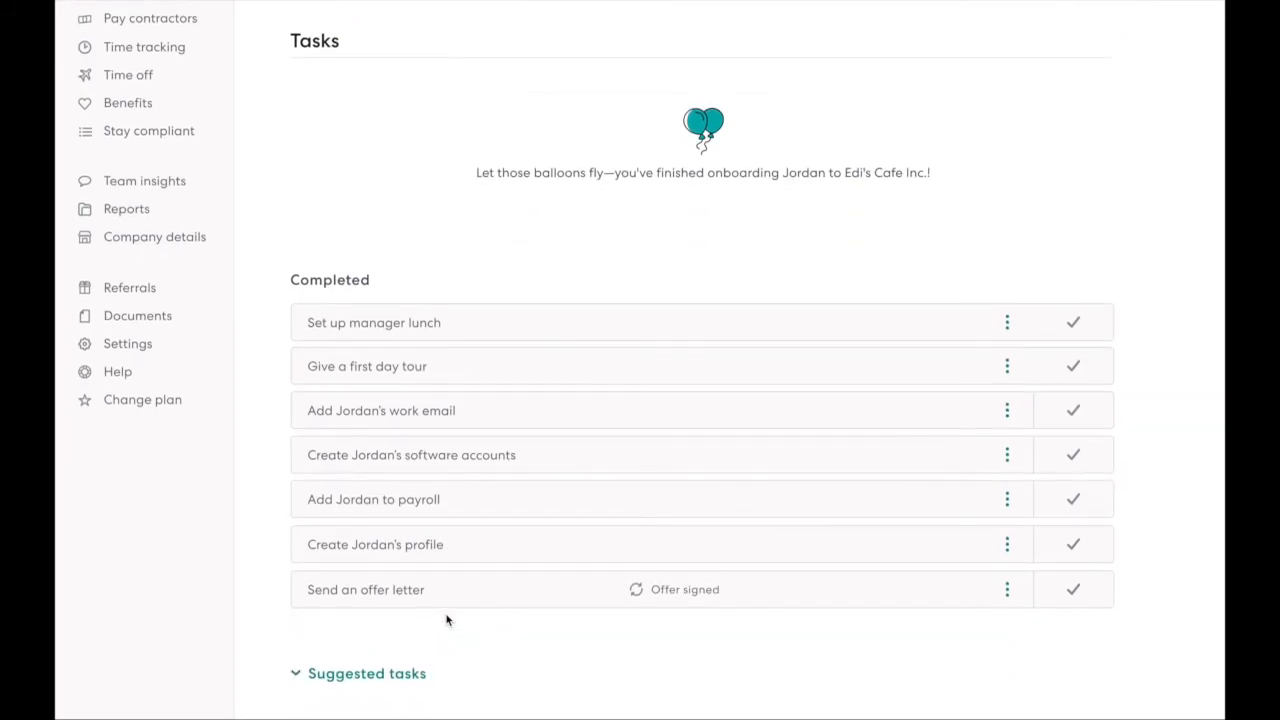
scroll(447, 620, "up", 2)
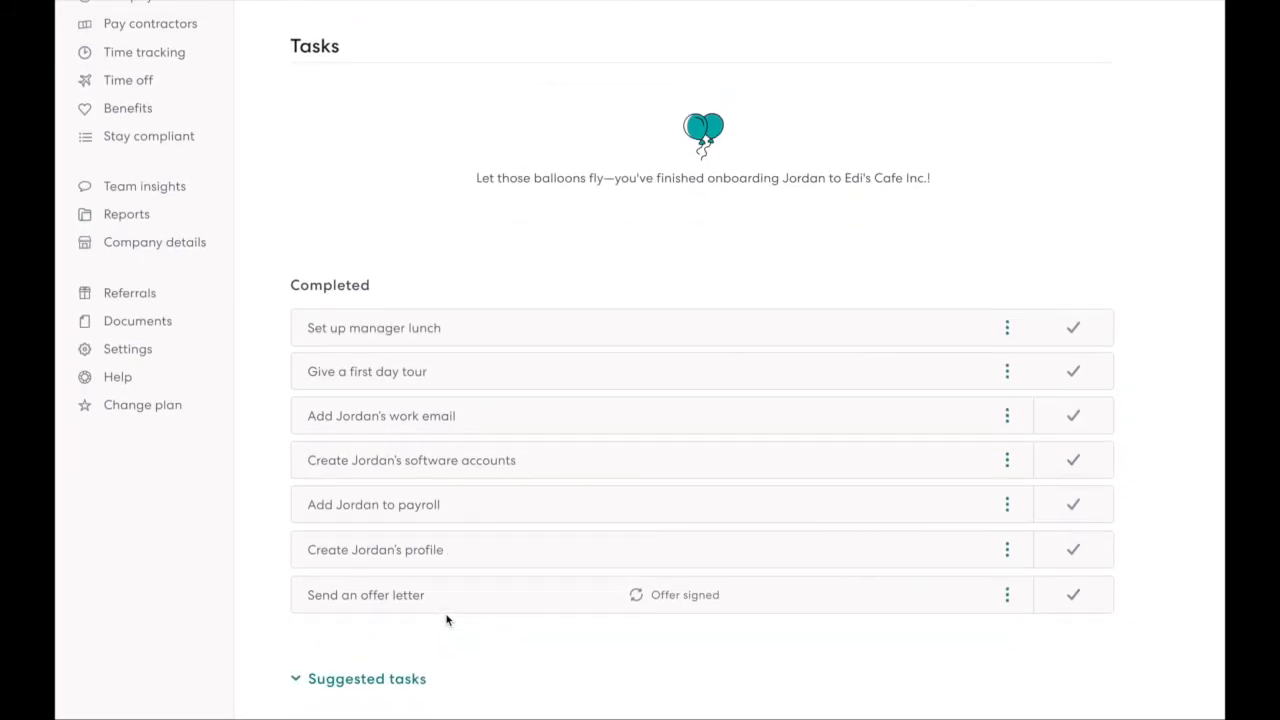
scroll(447, 620, "up", 2)
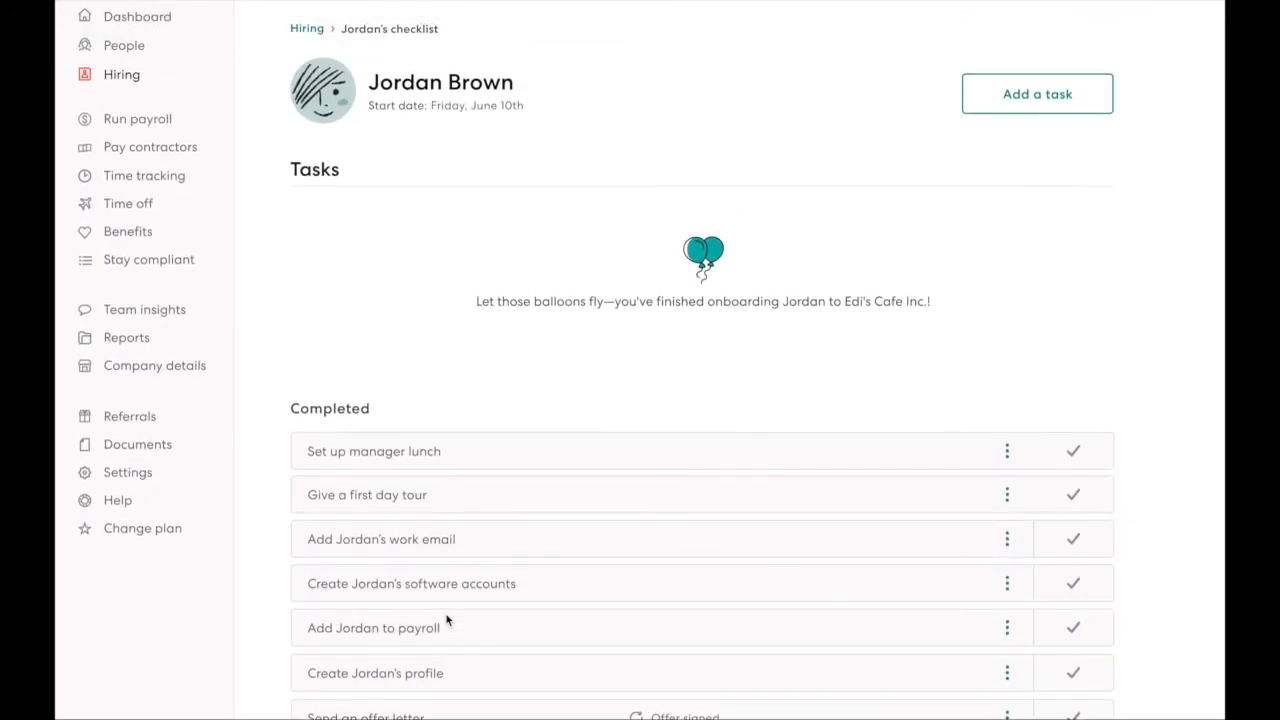
scroll(447, 618, "up", 2)
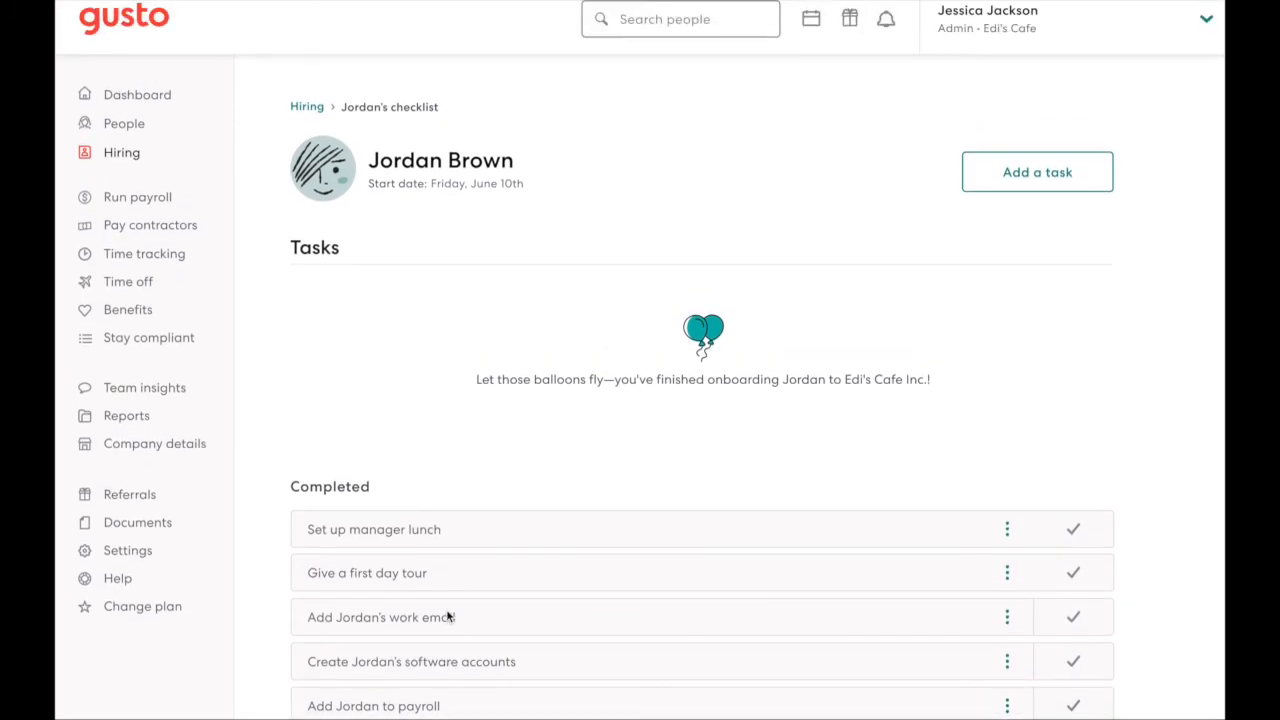